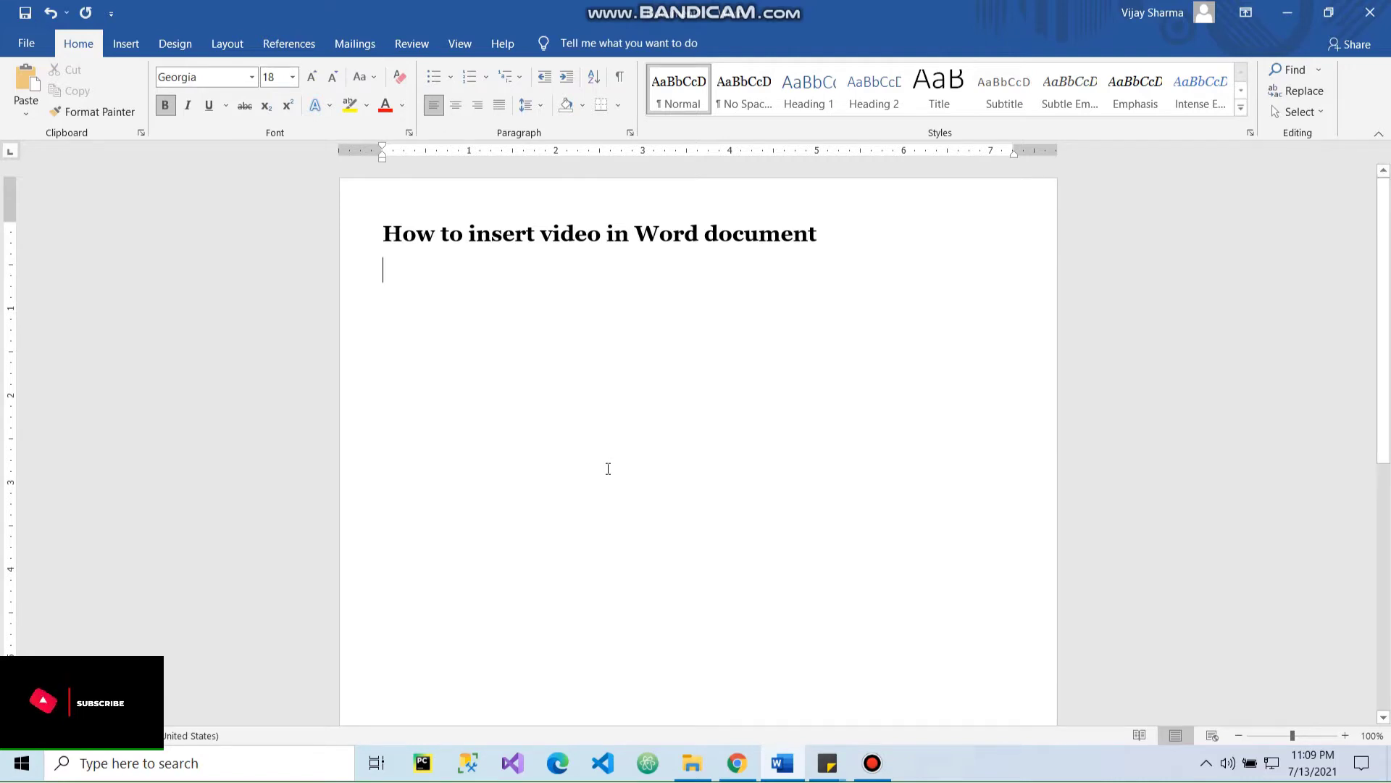
# Switch to the Insert ribbon beneath the 'How to insert video in Word document' heading.
pyautogui.click(129, 46)
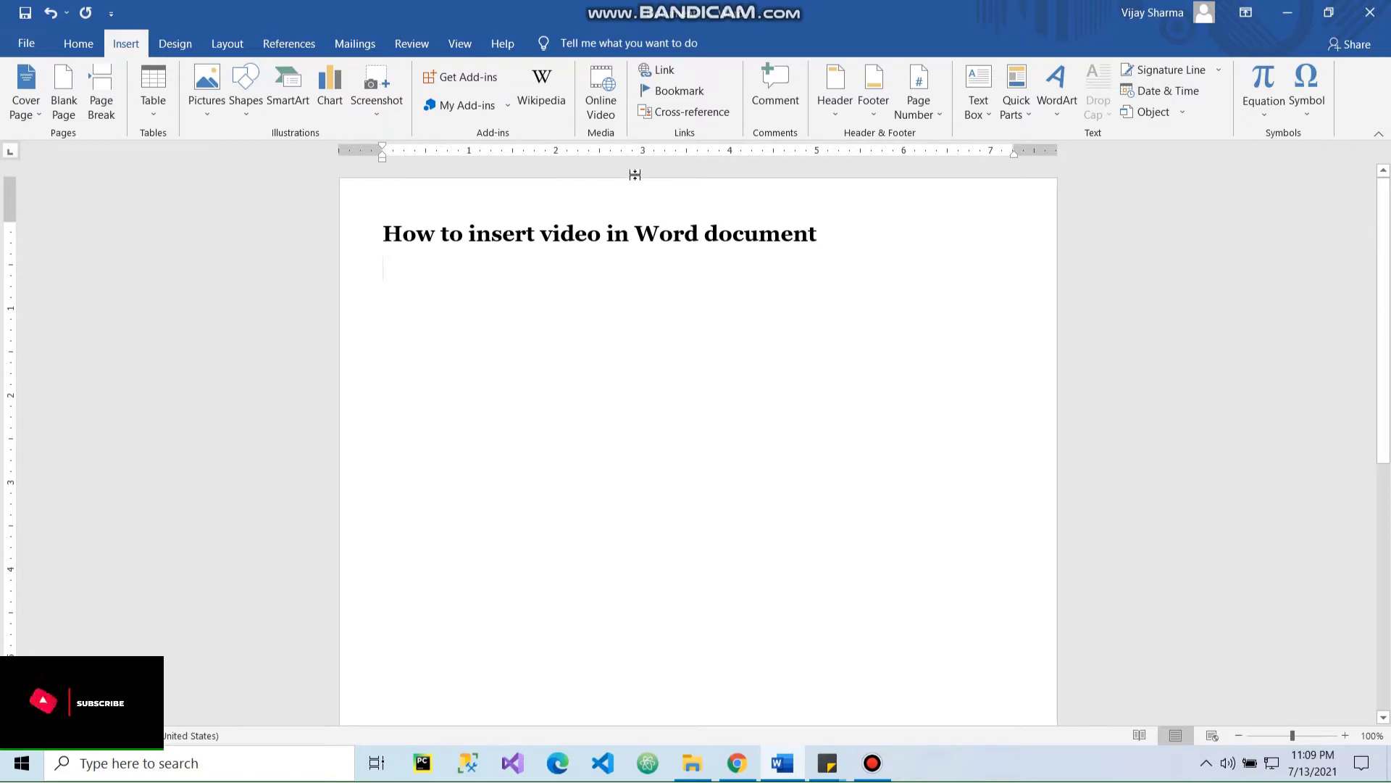
# Bring up Word's Online Video prompt, then switch over to Chrome to find the video.
pyautogui.click(600, 108)
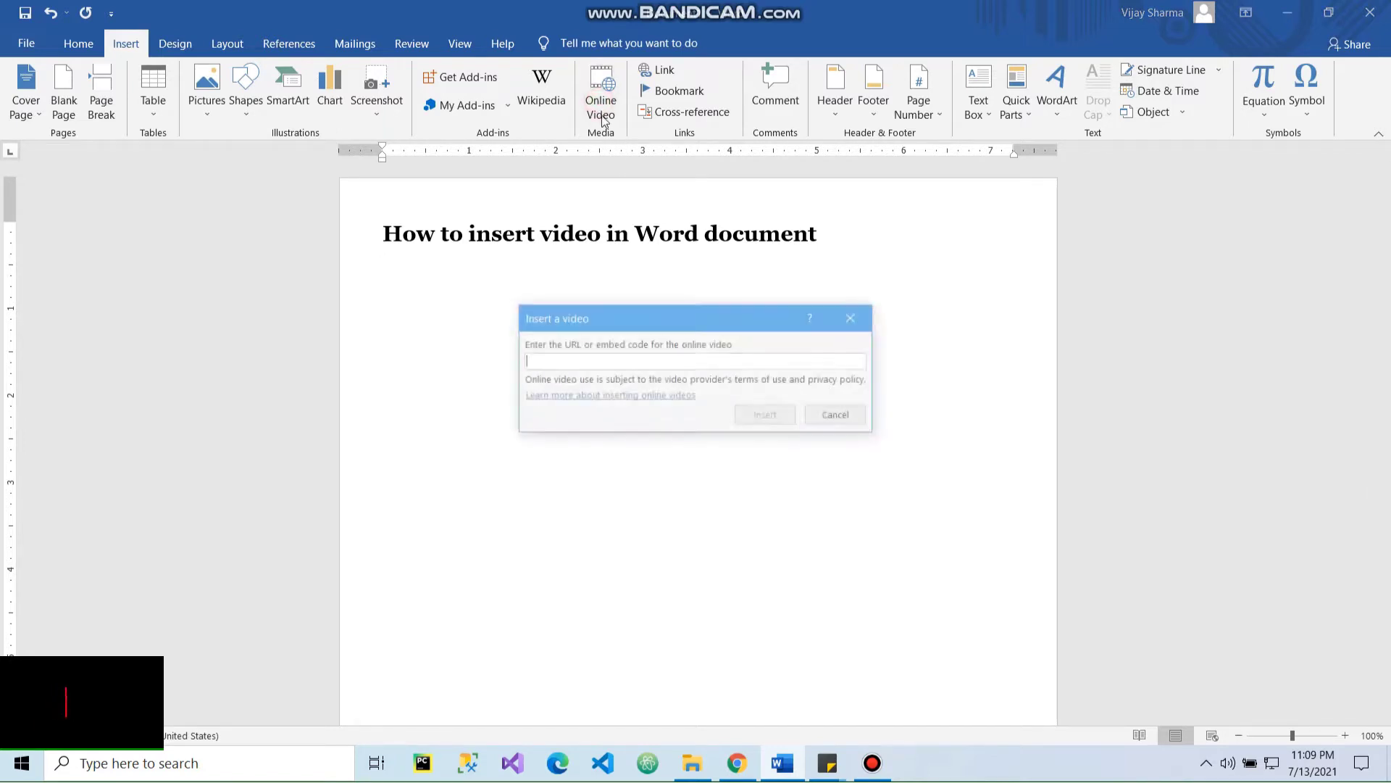
pyautogui.click(840, 416)
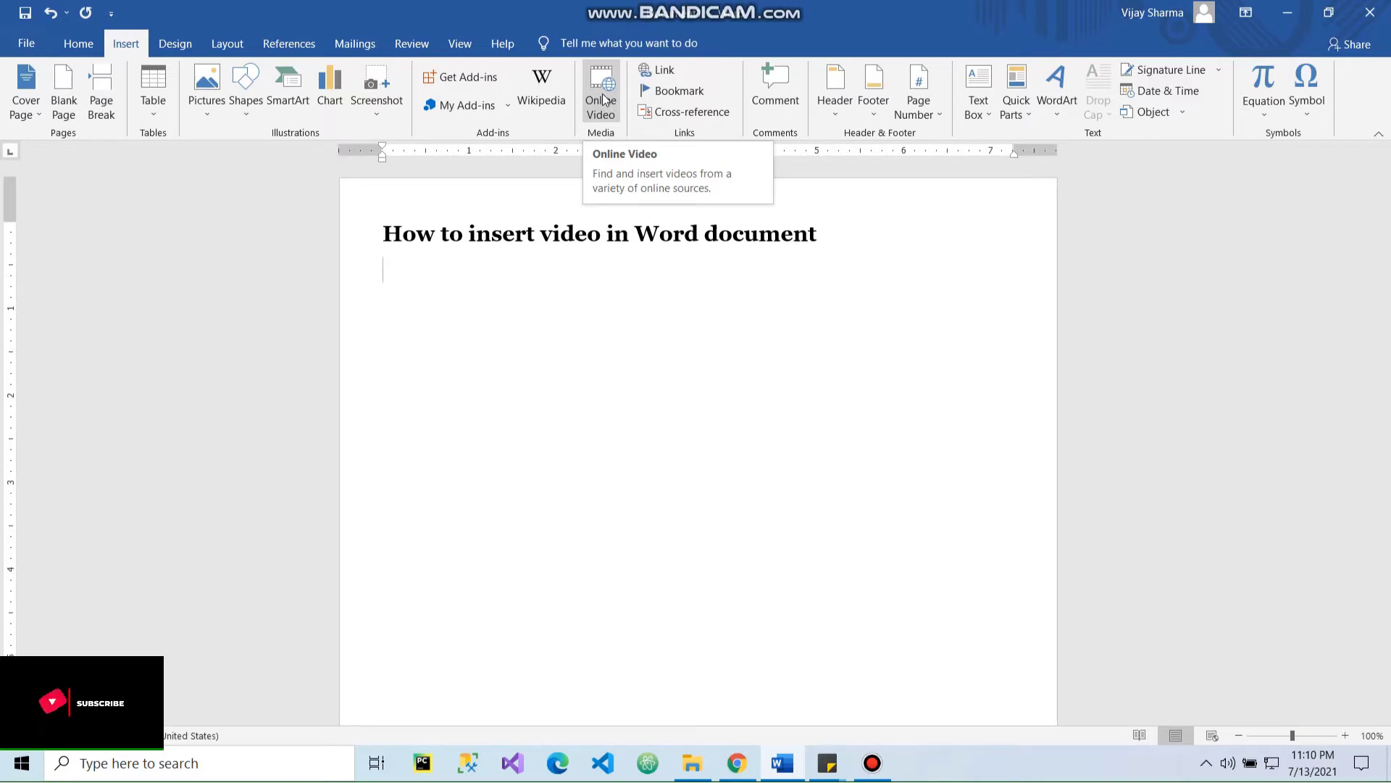
pyautogui.click(603, 99)
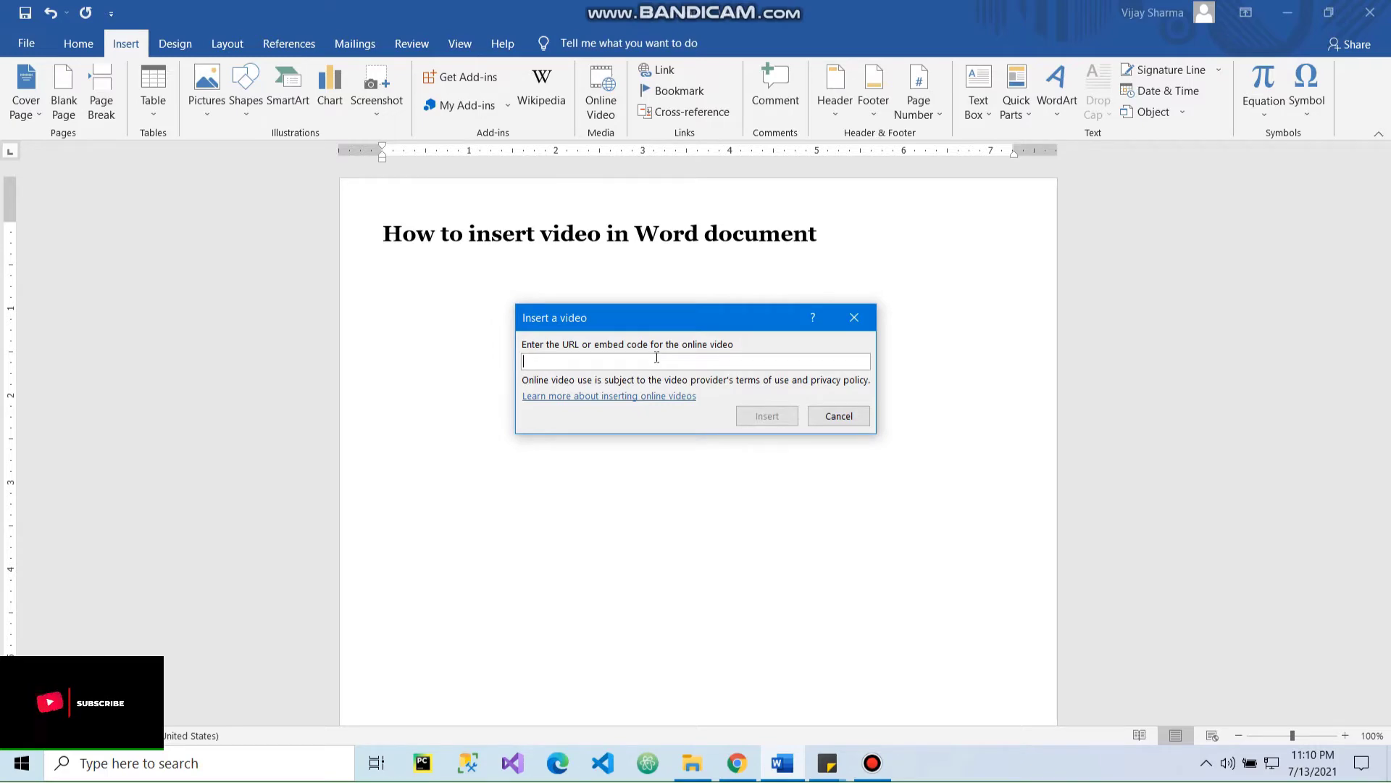
pyautogui.click(739, 764)
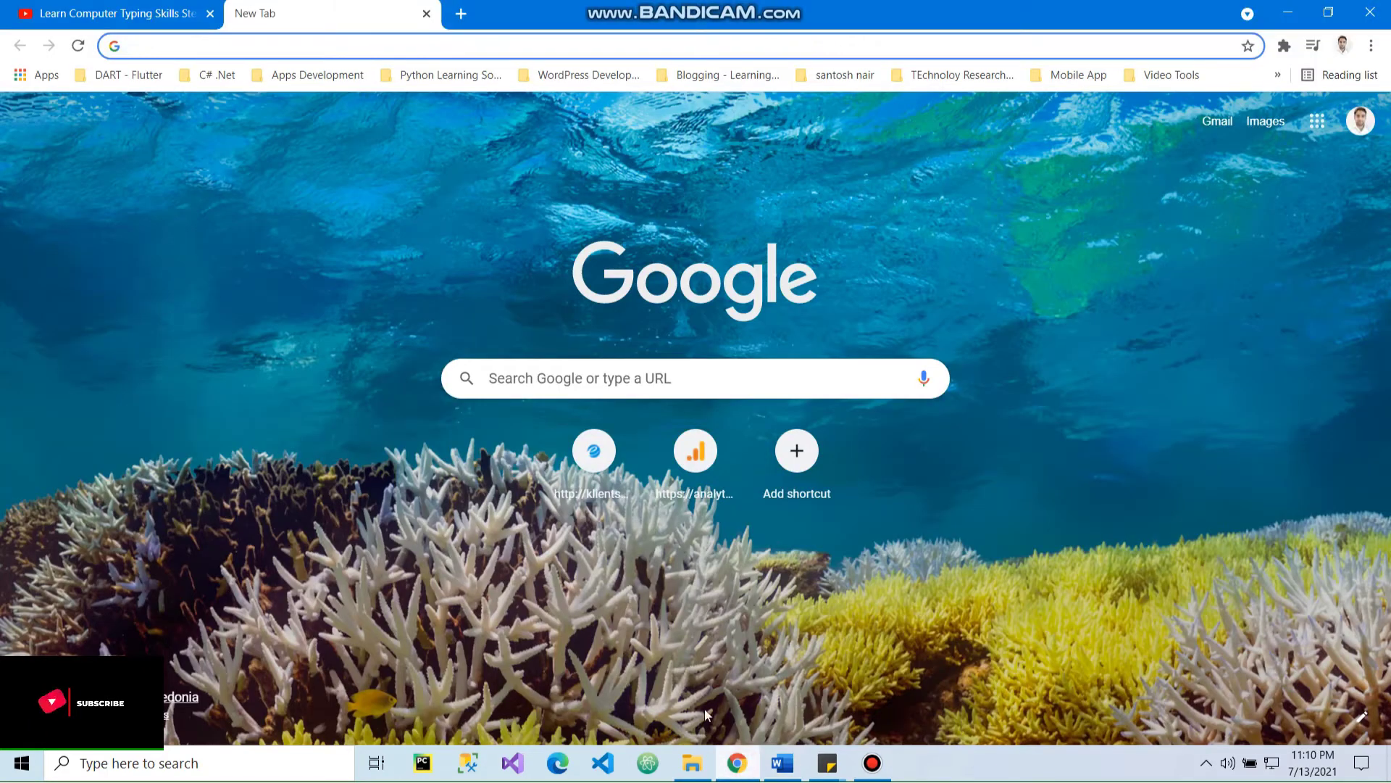
# Copy the YouTube typing-lesson video's URL from the address bar and return to Word.
pyautogui.click(100, 7)
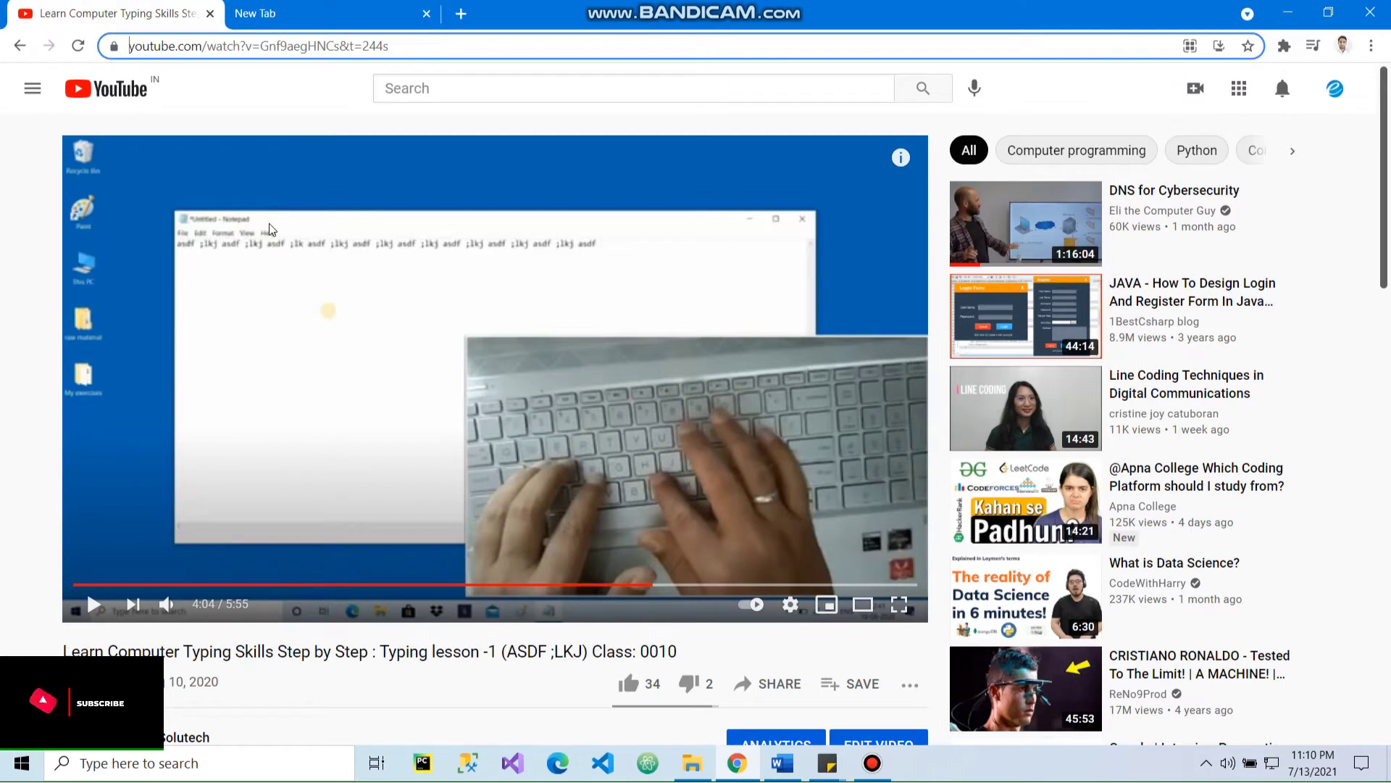
pyautogui.click(358, 46)
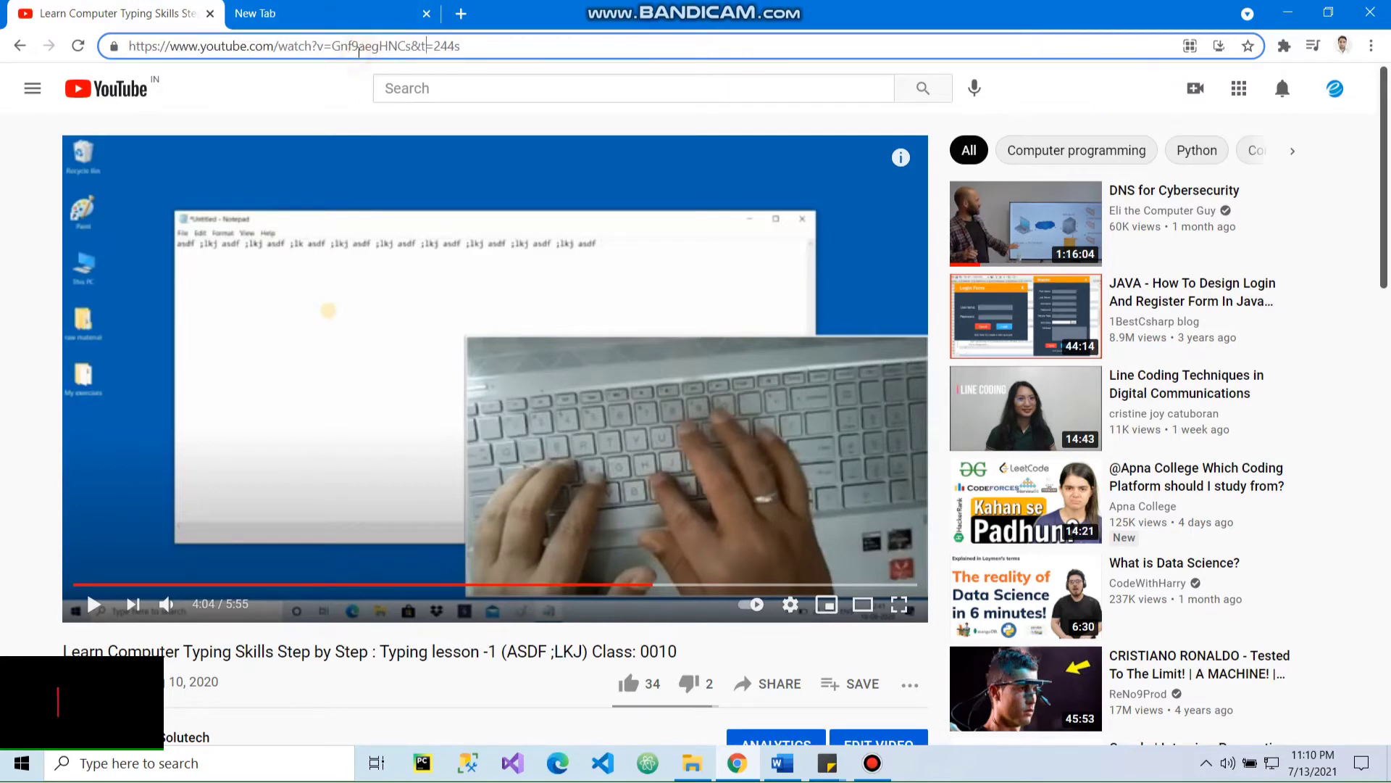
pyautogui.hotkey('ctrl', 'a')
pyautogui.rightClick(358, 47)
pyautogui.click(445, 150)
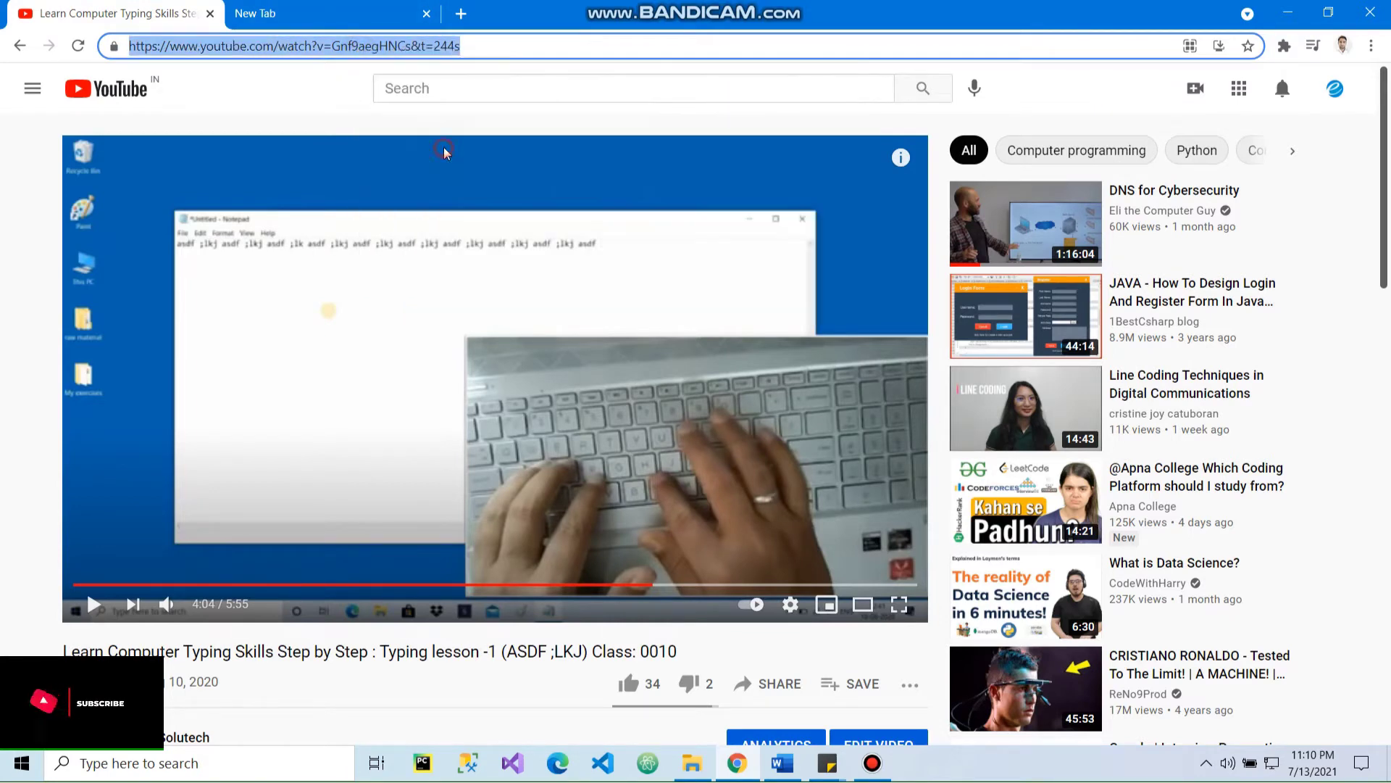
pyautogui.click(342, 55)
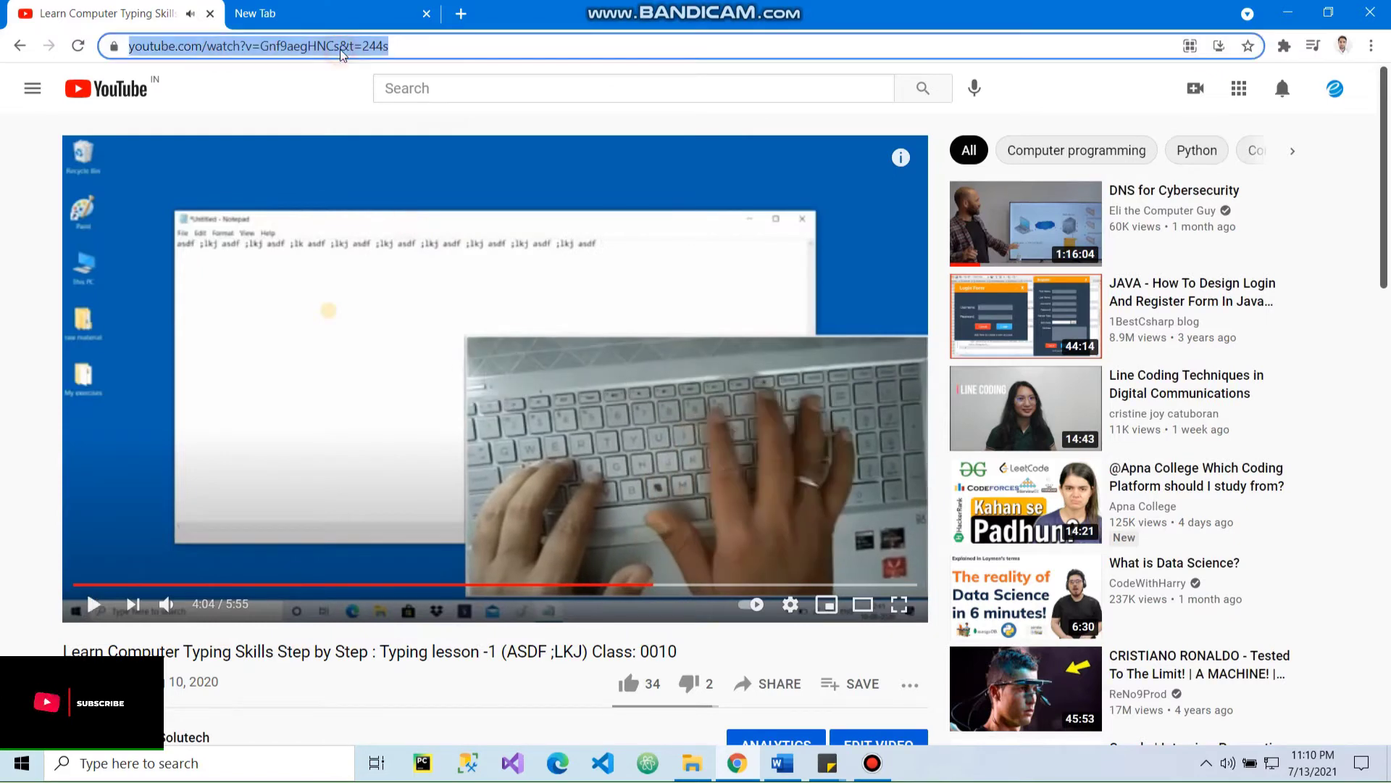
pyautogui.rightClick(342, 55)
pyautogui.click(400, 155)
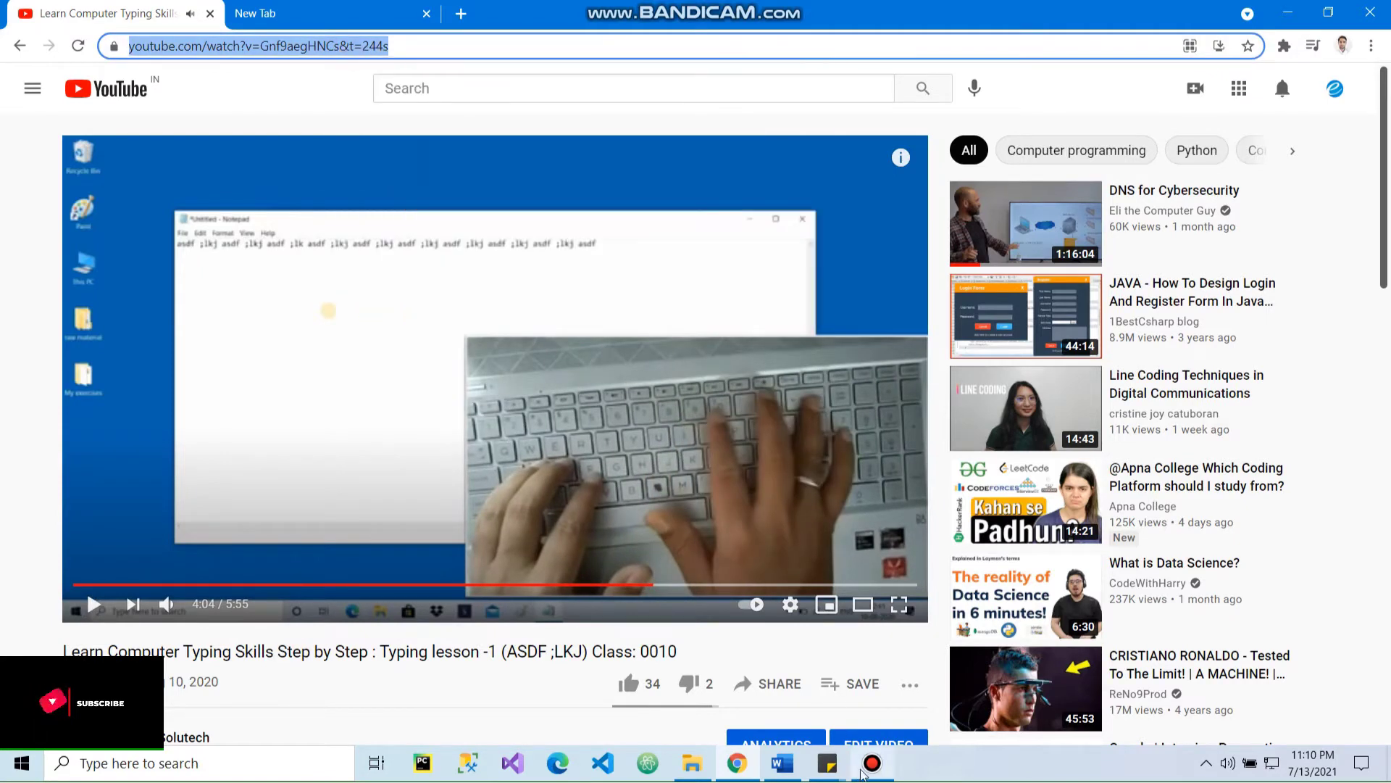
pyautogui.click(782, 763)
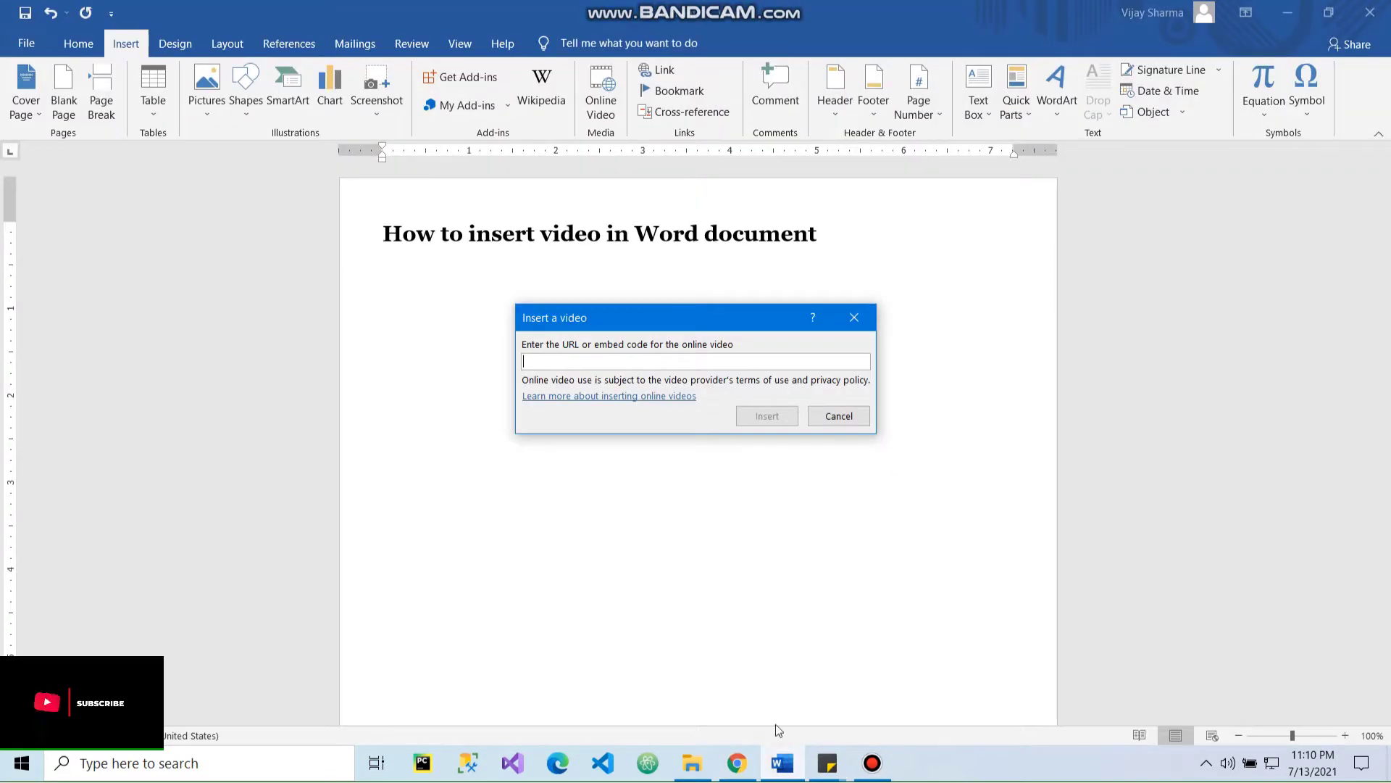
# Paste the typing-lesson URL into the Insert a video field and insert the video.
pyautogui.rightClick(581, 364)
pyautogui.click(641, 419)
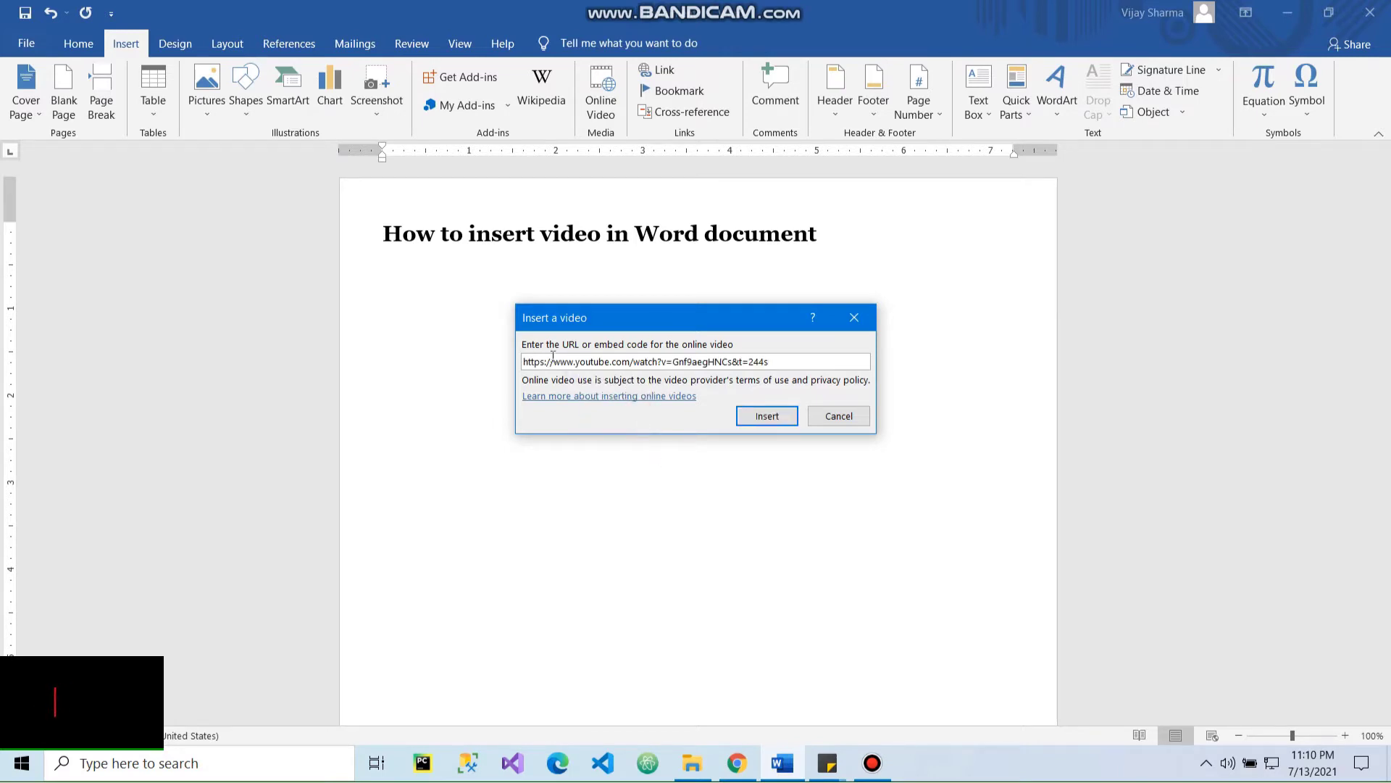
pyautogui.moveTo(528, 362)
pyautogui.mouseDown()
pyautogui.moveTo(797, 362)
pyautogui.moveTo(500, 362)
pyautogui.moveTo(796, 369)
pyautogui.mouseUp()
pyautogui.click(804, 363)
pyautogui.click(607, 366)
pyautogui.click(796, 370)
pyautogui.rightClick(776, 367)
pyautogui.click(765, 419)
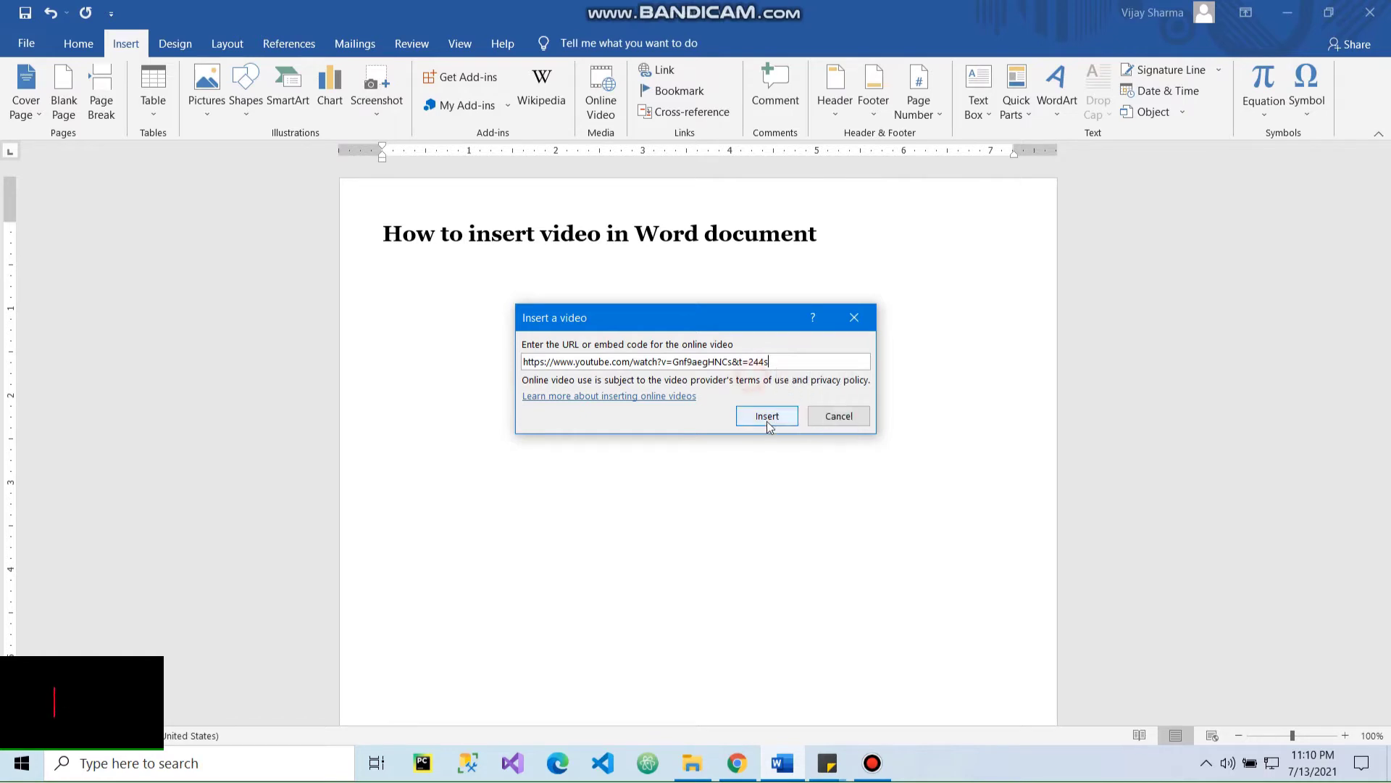
pyautogui.click(767, 422)
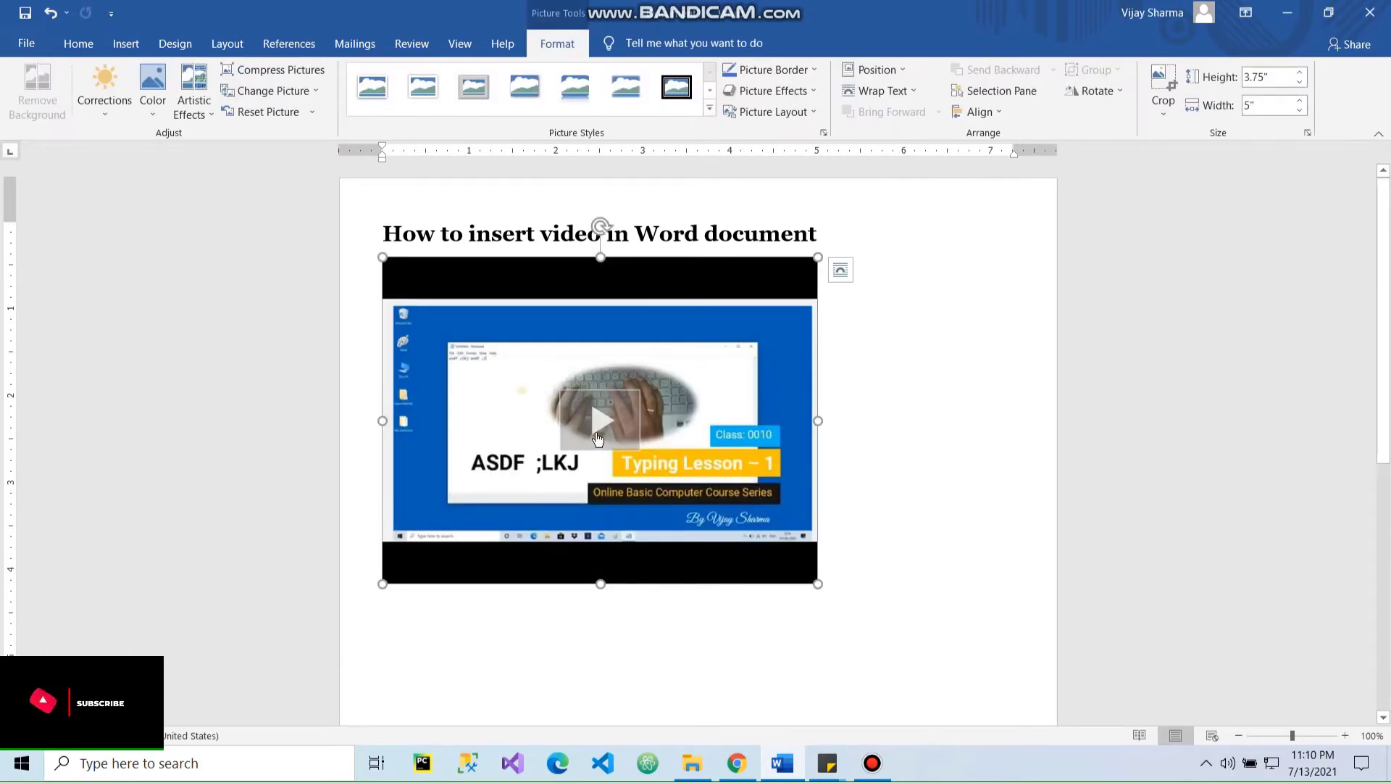
pyautogui.click(597, 428)
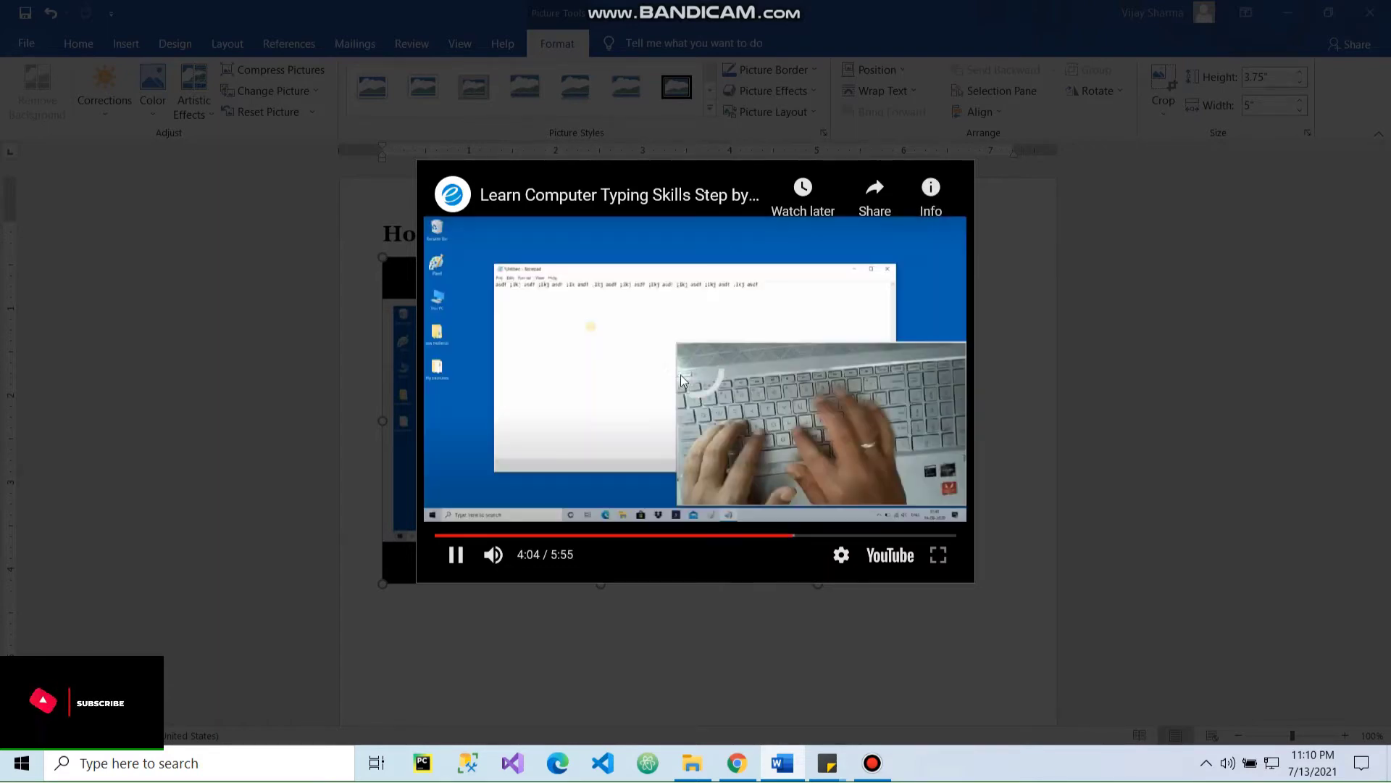
pyautogui.click(797, 663)
pyautogui.click(862, 607)
pyautogui.click(683, 444)
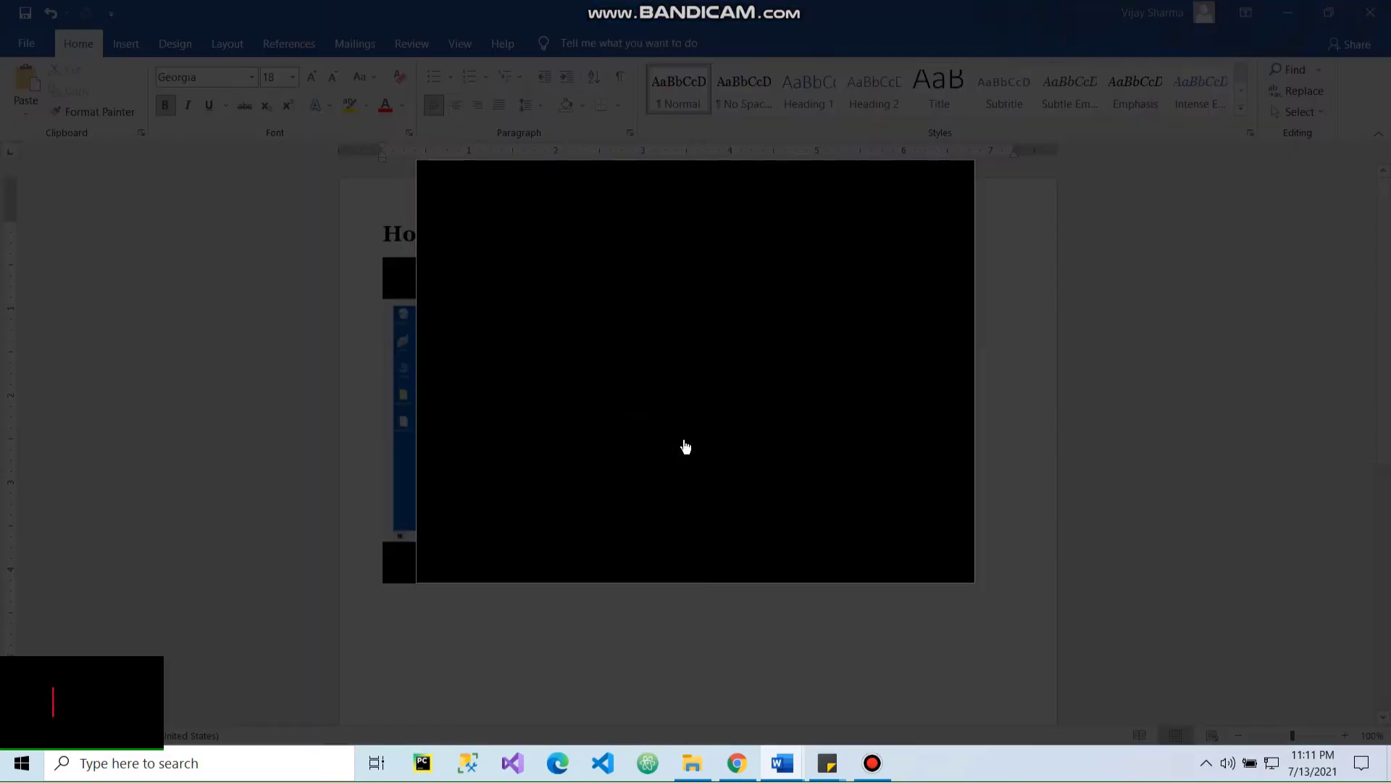
pyautogui.click(992, 454)
pyautogui.click(786, 461)
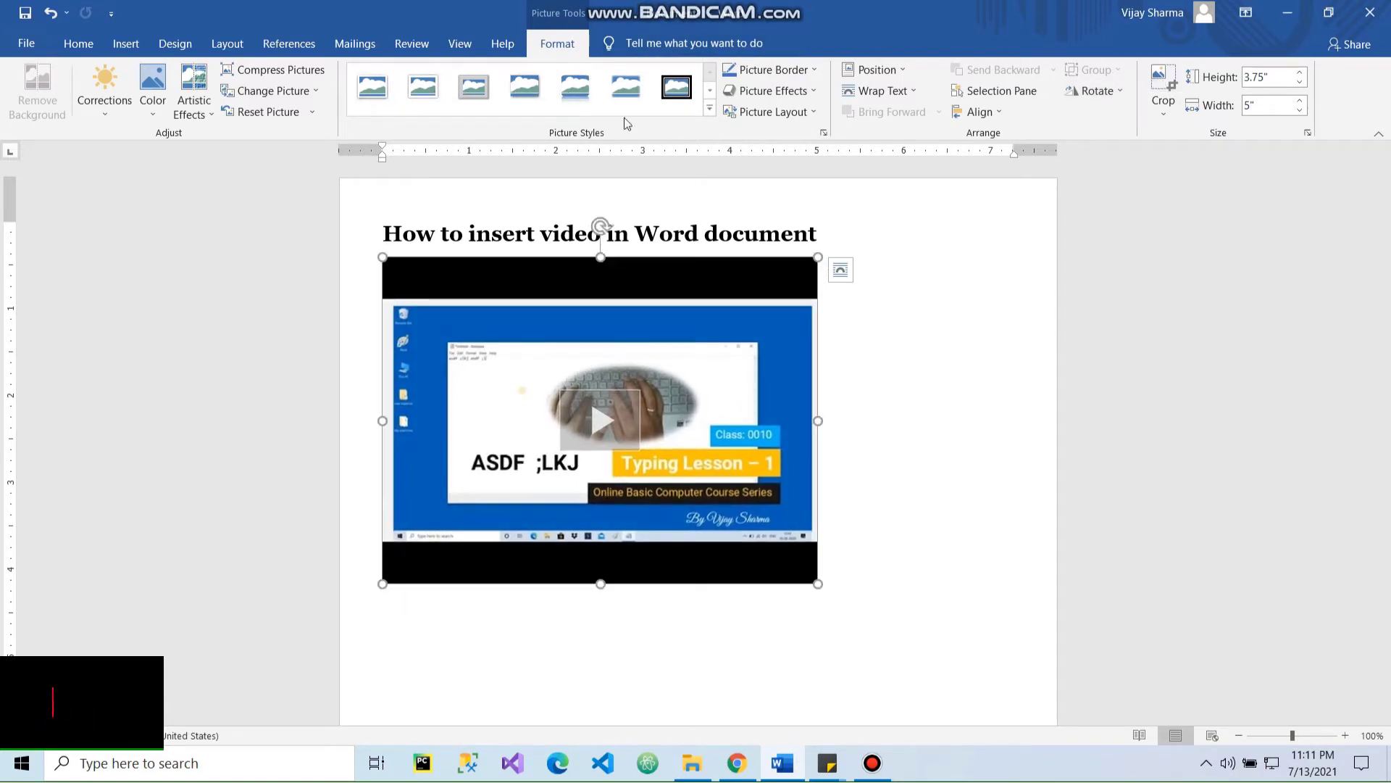
# Apply the Rotated, White picture style to the video and shrink it by dragging a corner.
pyautogui.click(710, 109)
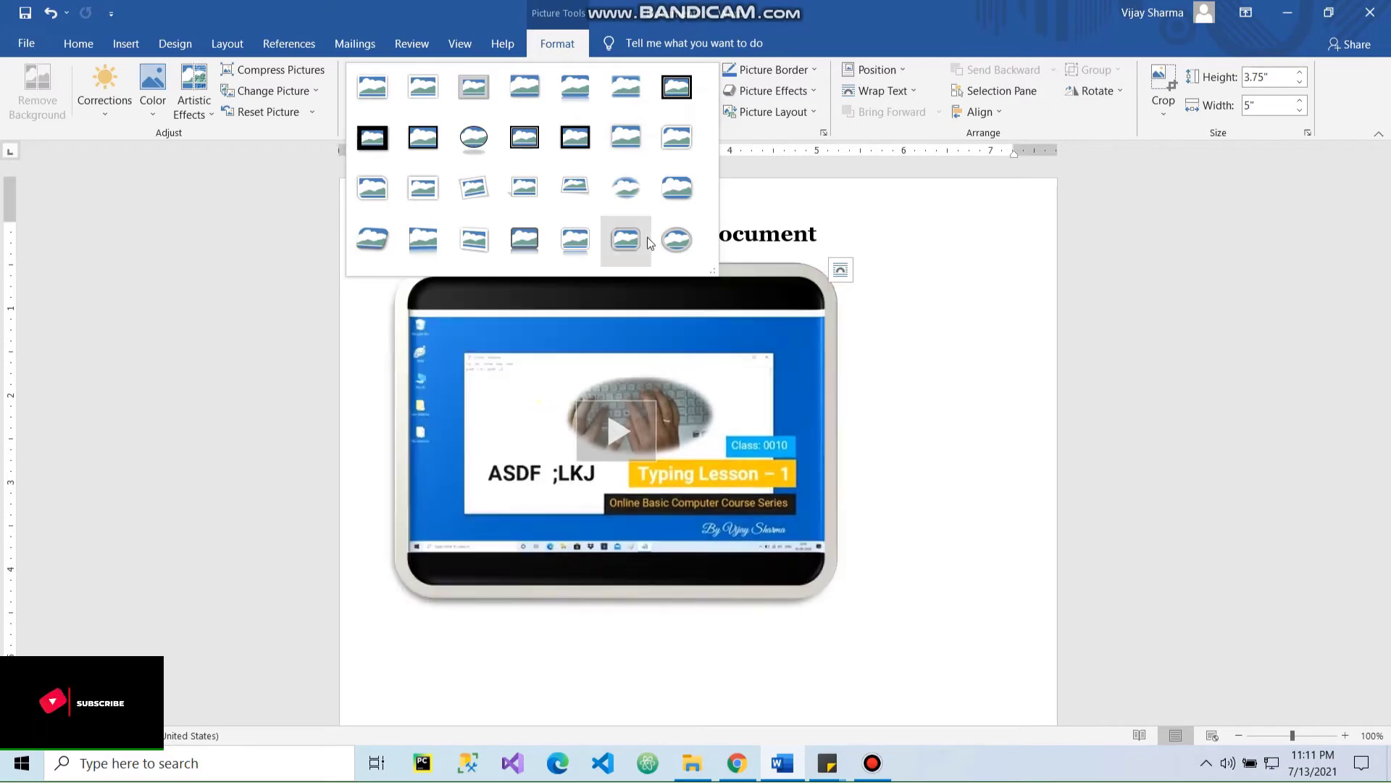
pyautogui.click(468, 183)
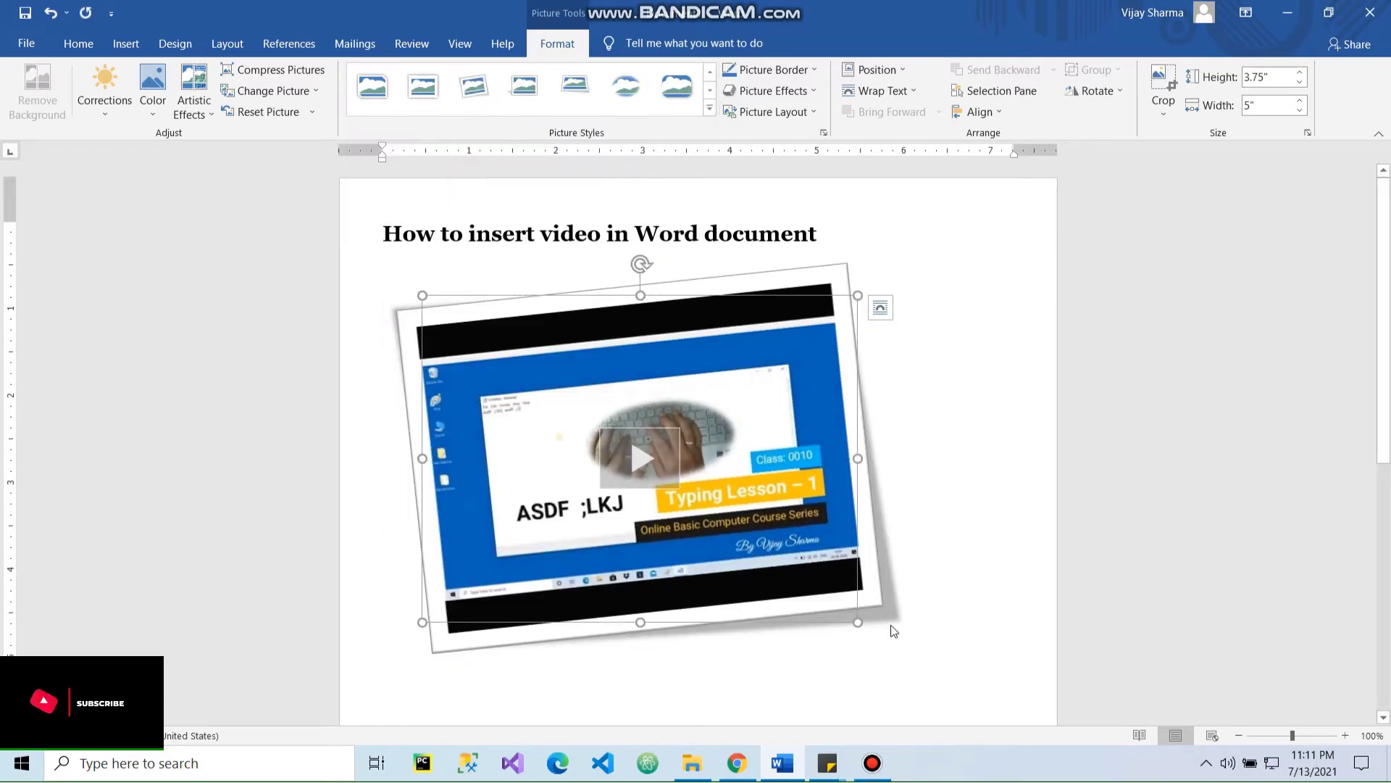
pyautogui.moveTo(858, 622)
pyautogui.mouseDown()
pyautogui.moveTo(590, 411)
pyautogui.moveTo(692, 478)
pyautogui.mouseUp()
pyautogui.click(755, 457)
pyautogui.click(545, 393)
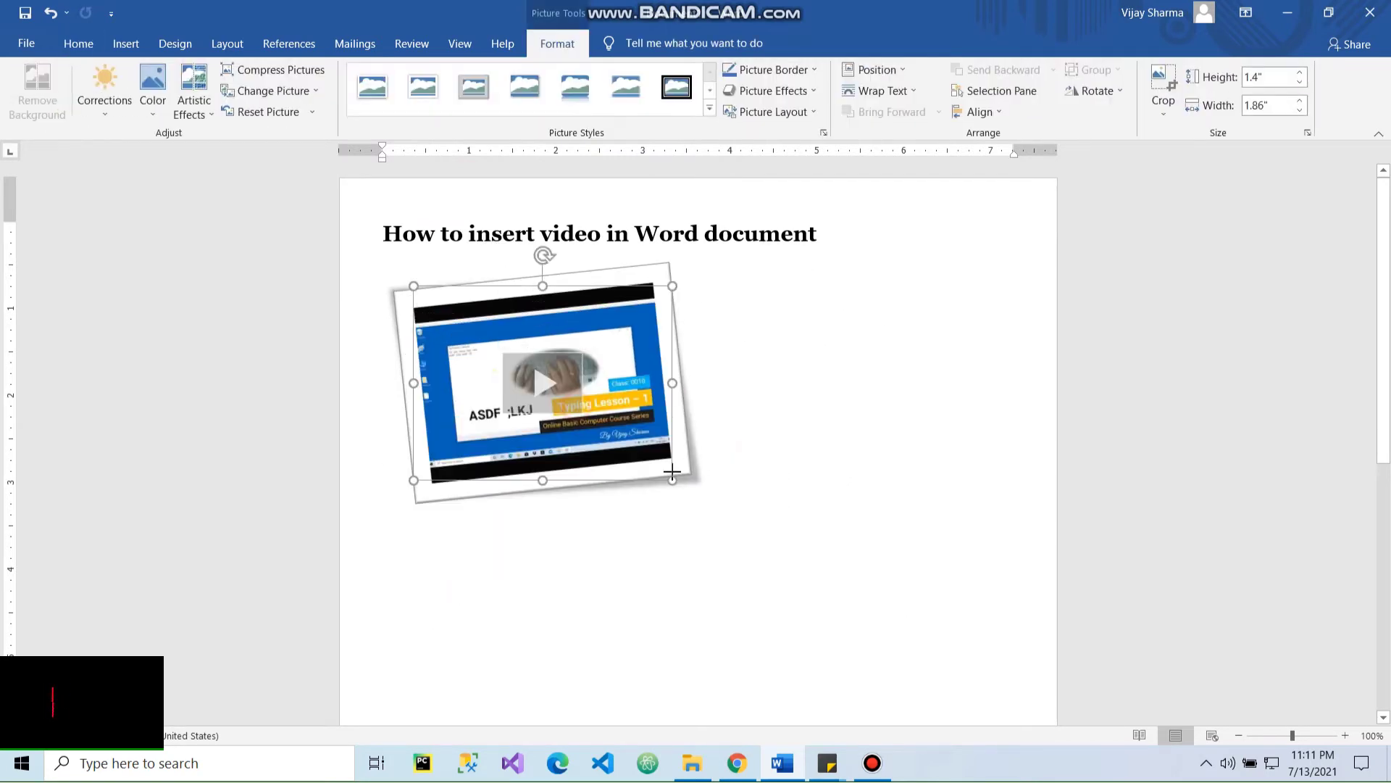
pyautogui.click(634, 598)
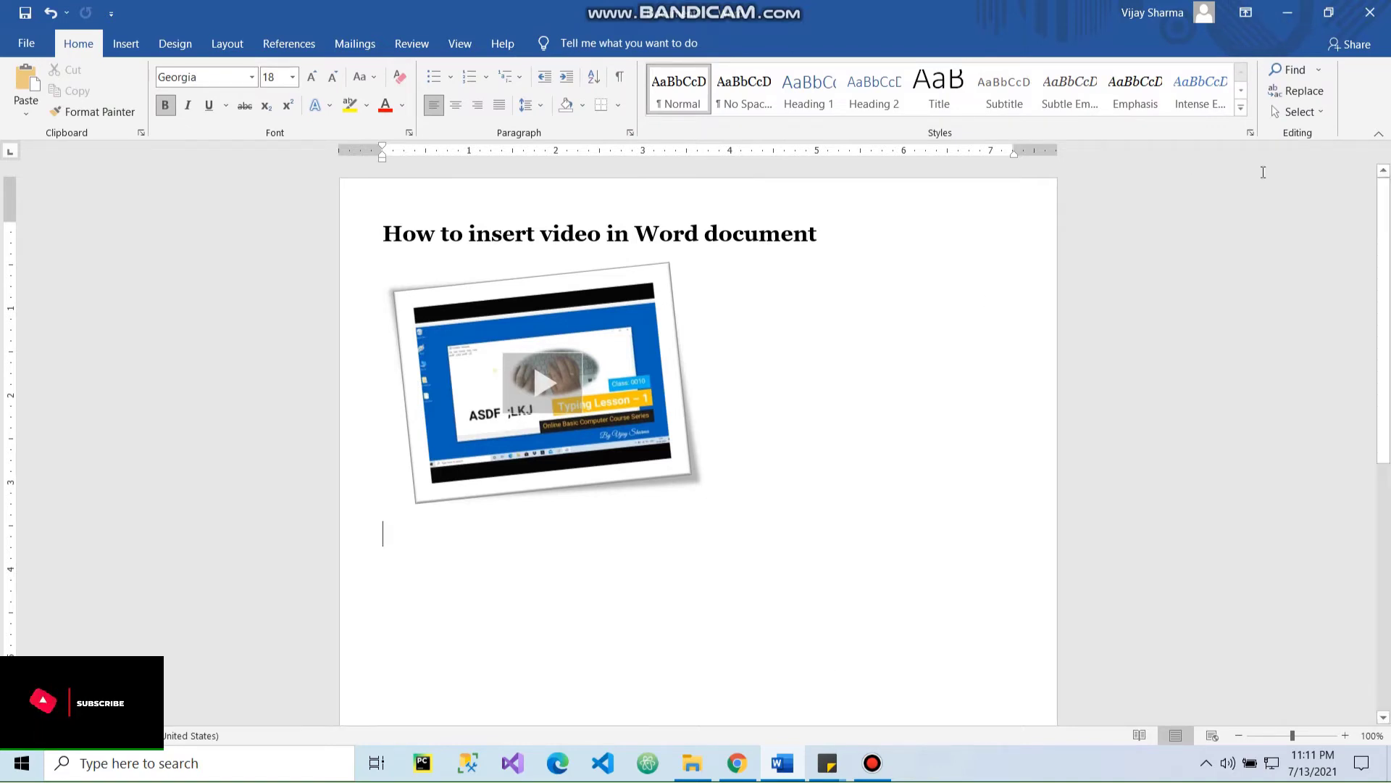
pyautogui.click(1287, 22)
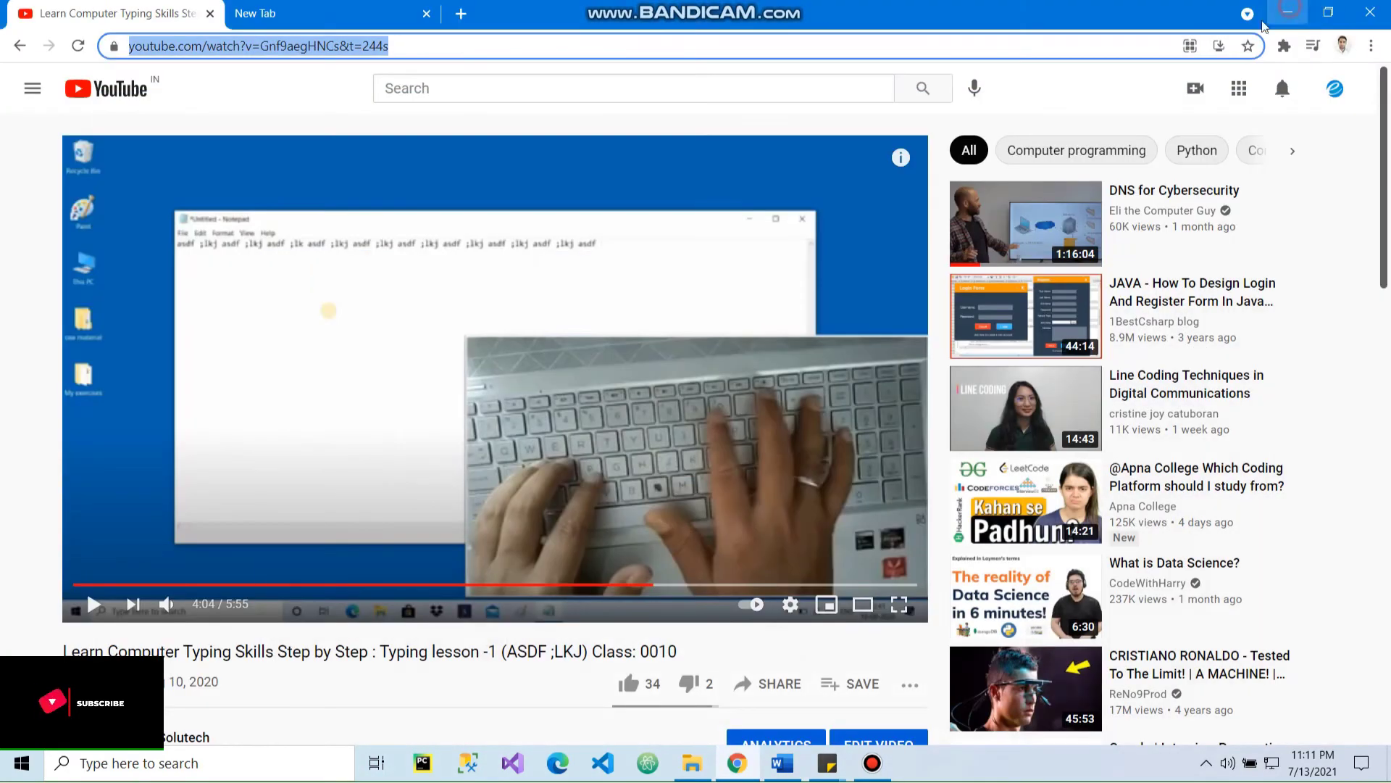
# Minimize Chrome and restore the Word document window from the taskbar.
pyautogui.click(1283, 15)
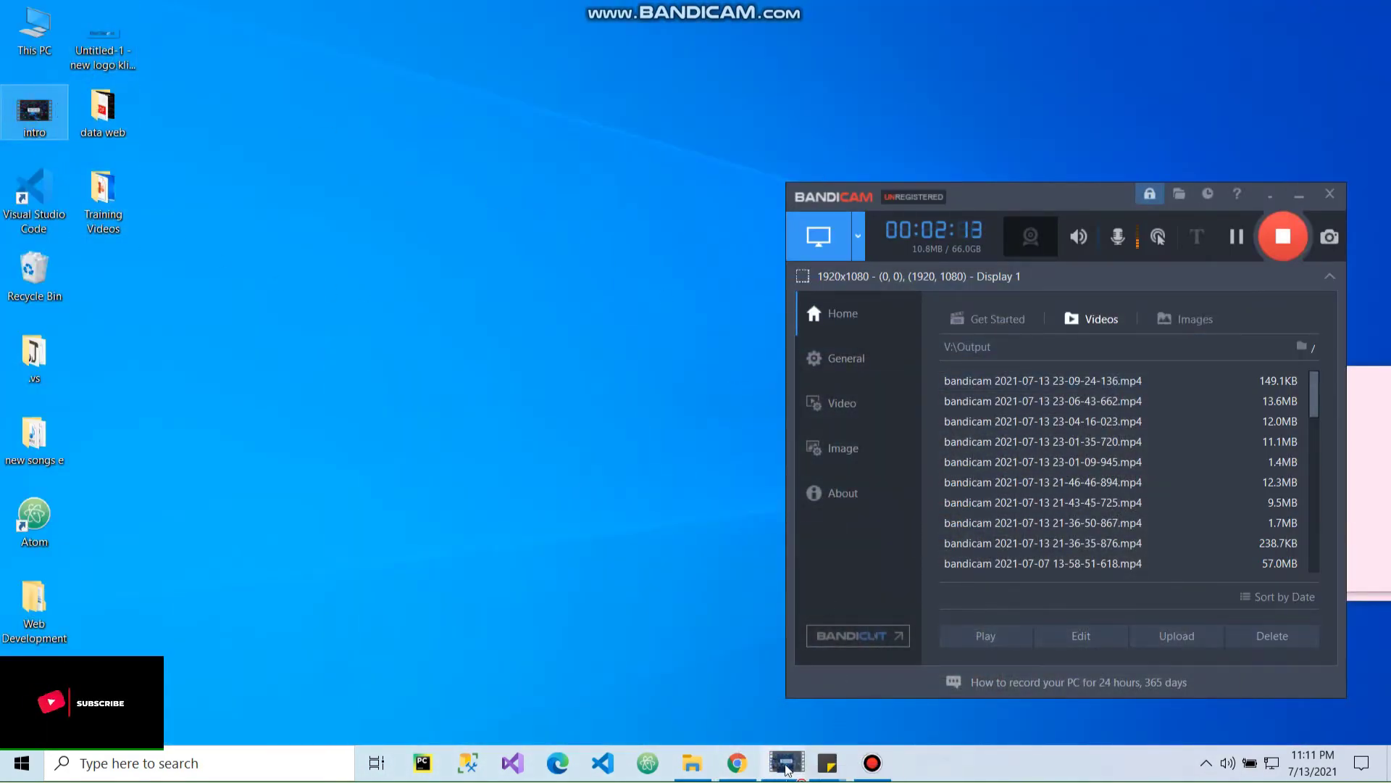
pyautogui.click(786, 763)
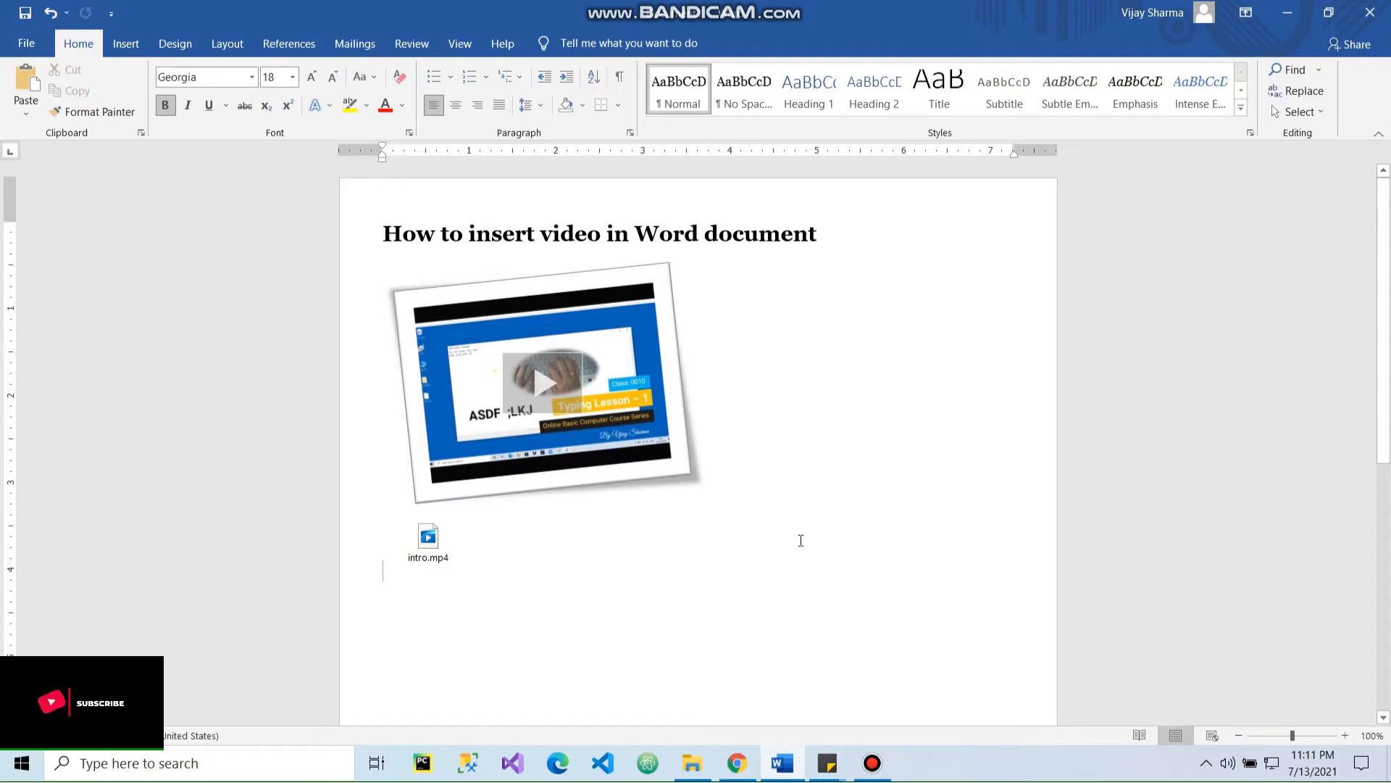
pyautogui.click(435, 557)
pyautogui.click(536, 573)
pyautogui.doubleClick(428, 537)
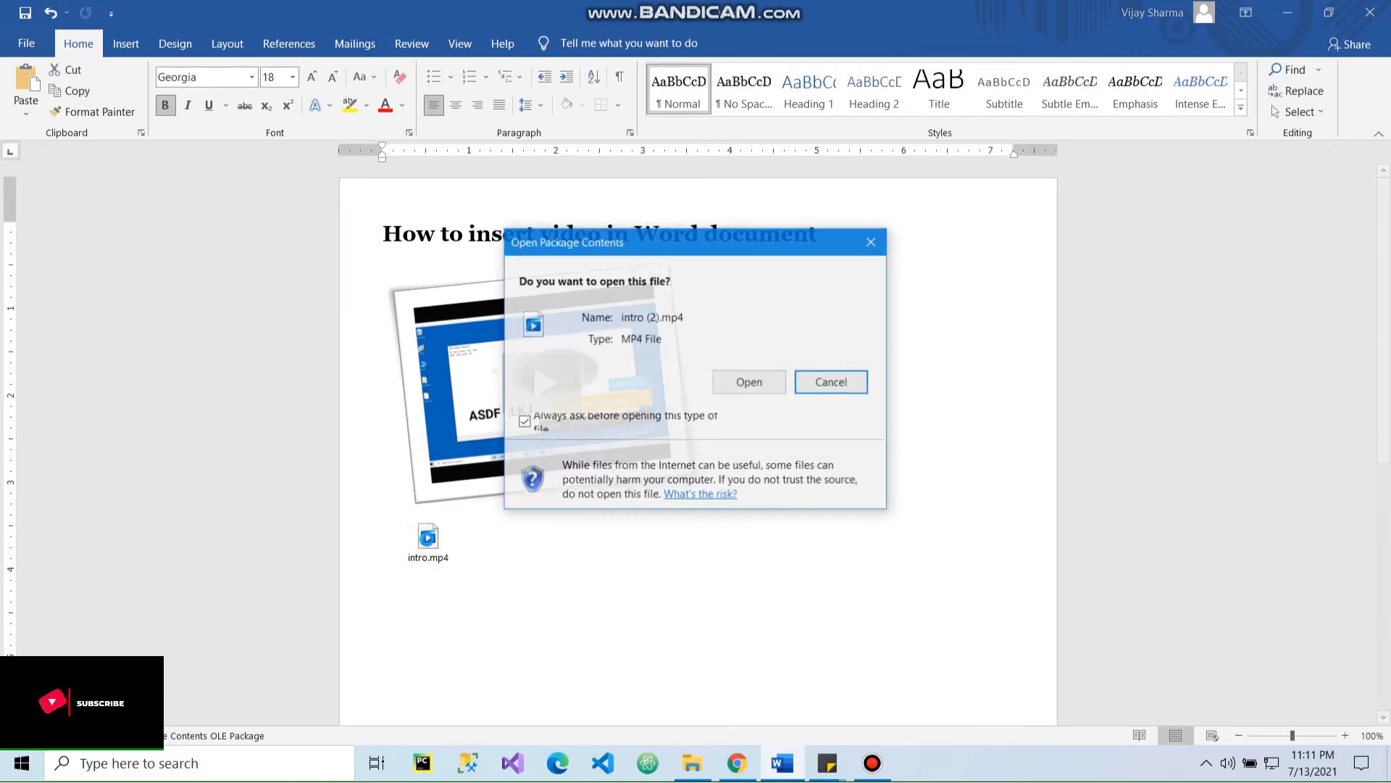
pyautogui.click(769, 384)
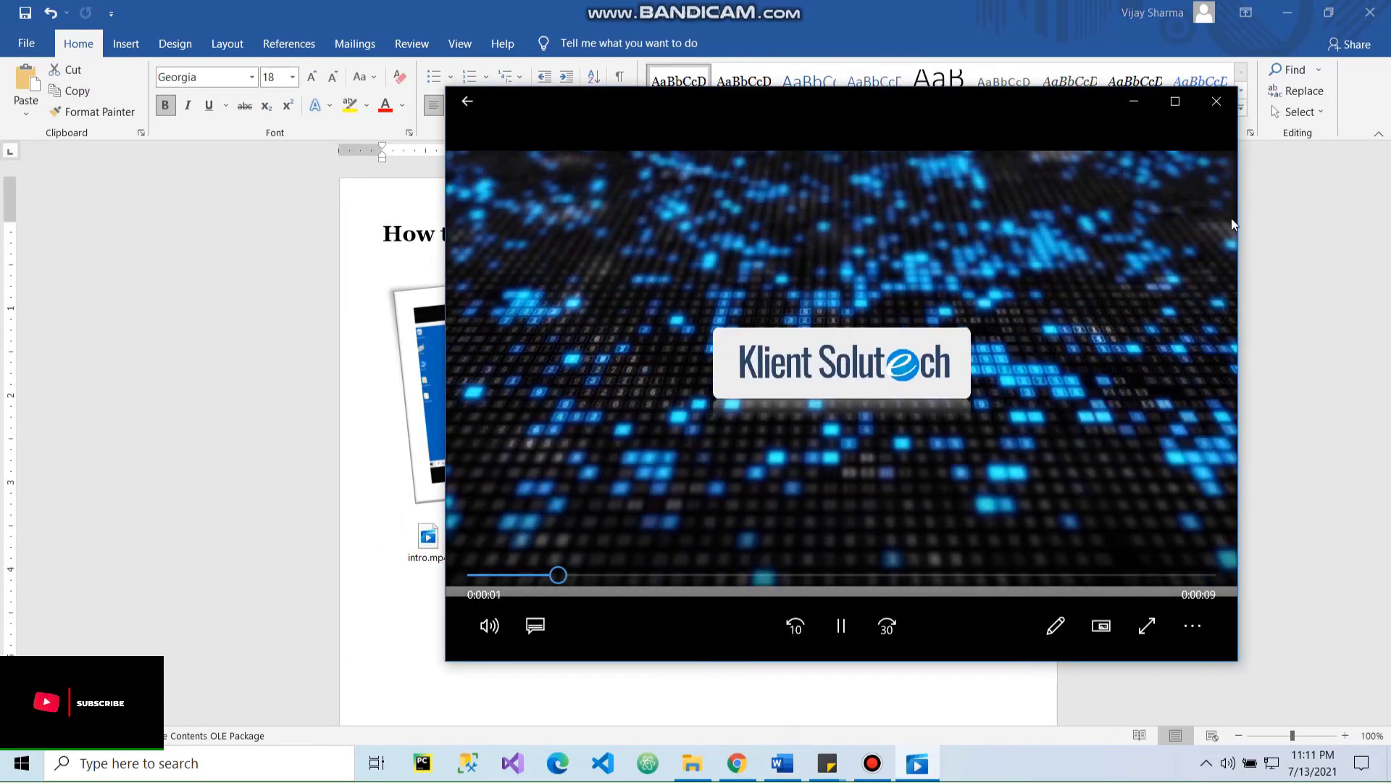
pyautogui.click(1216, 101)
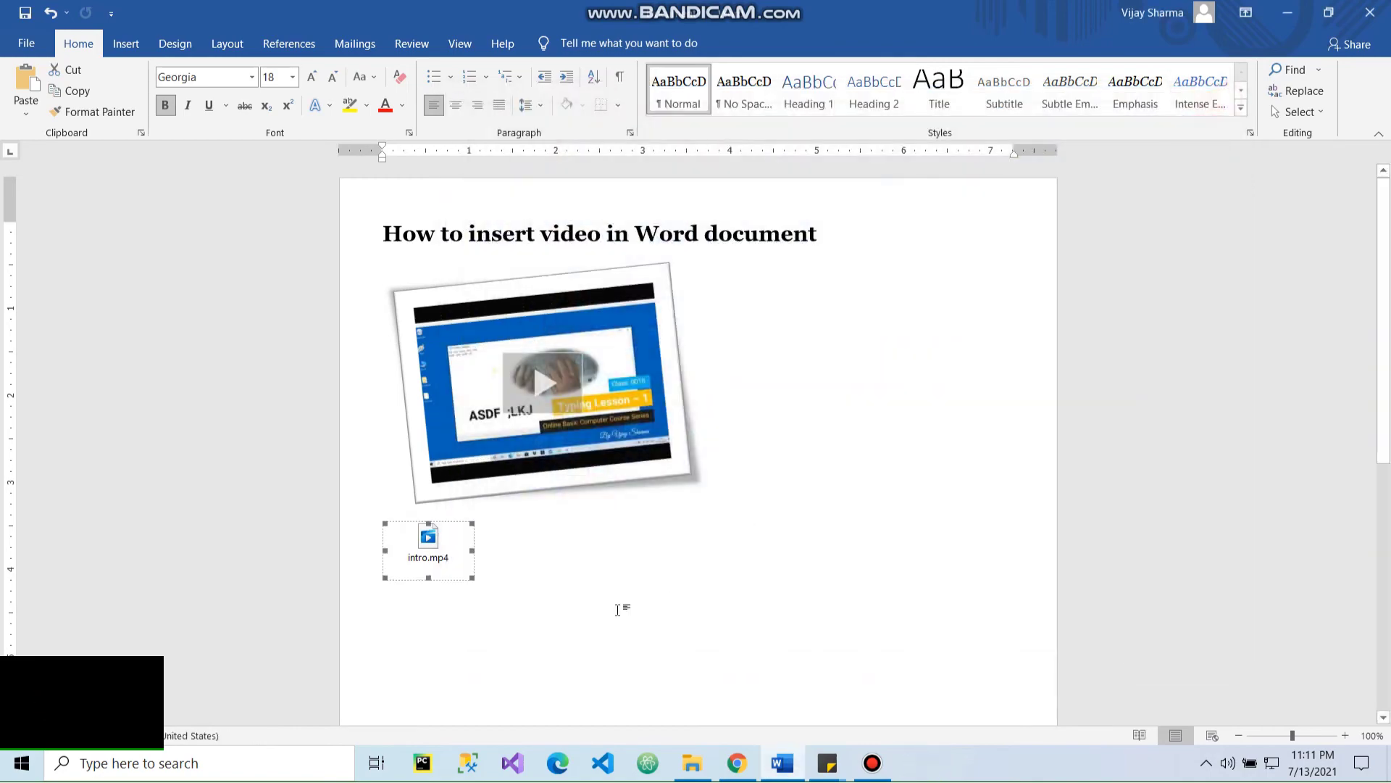
pyautogui.click(458, 549)
pyautogui.click(540, 553)
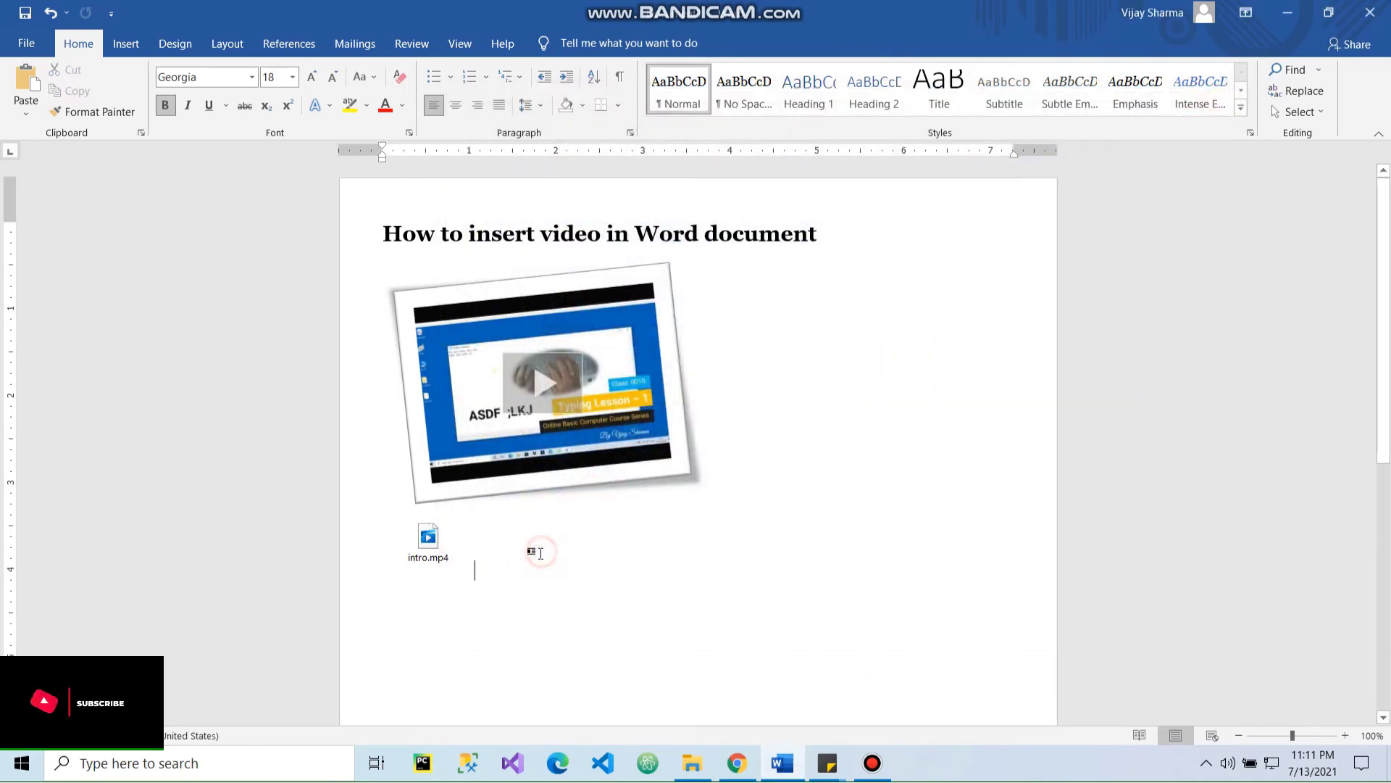
pyautogui.click(460, 550)
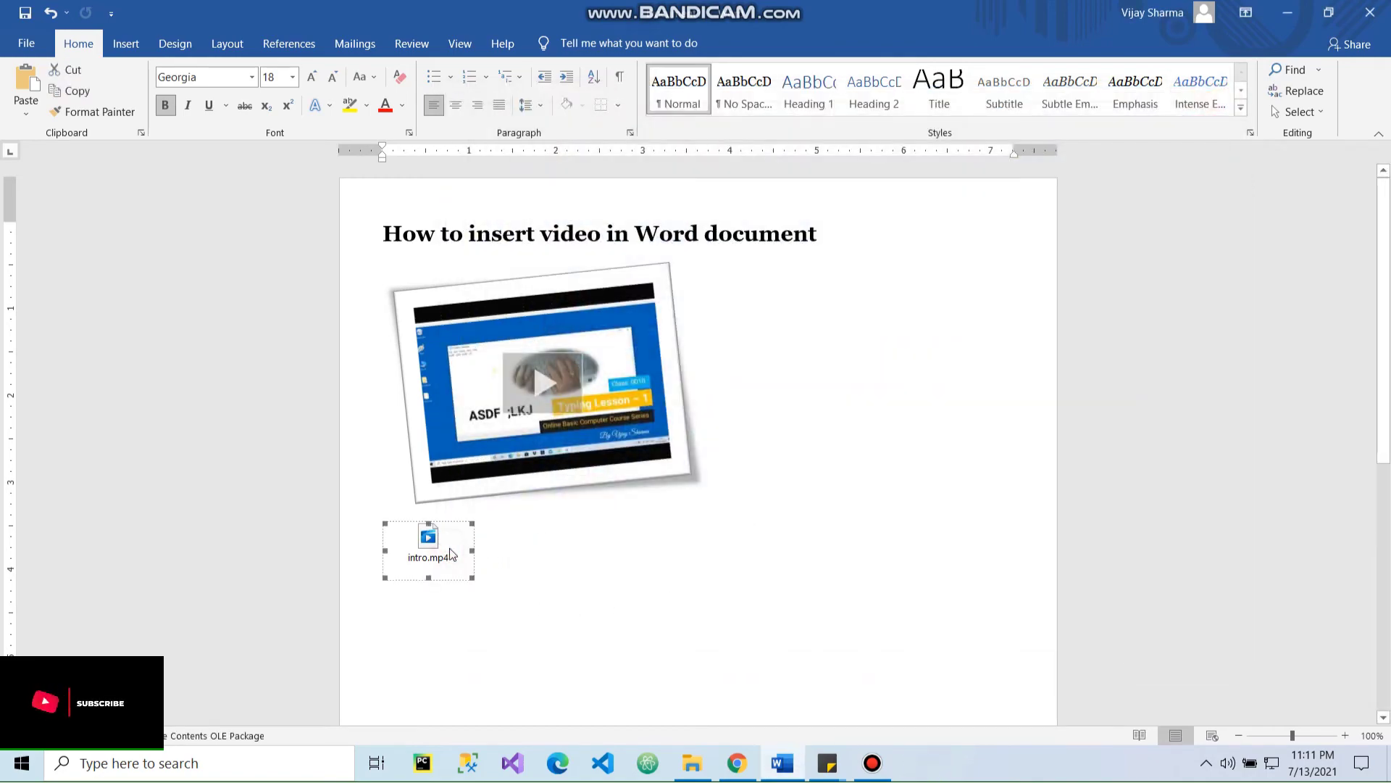
pyautogui.click(487, 551)
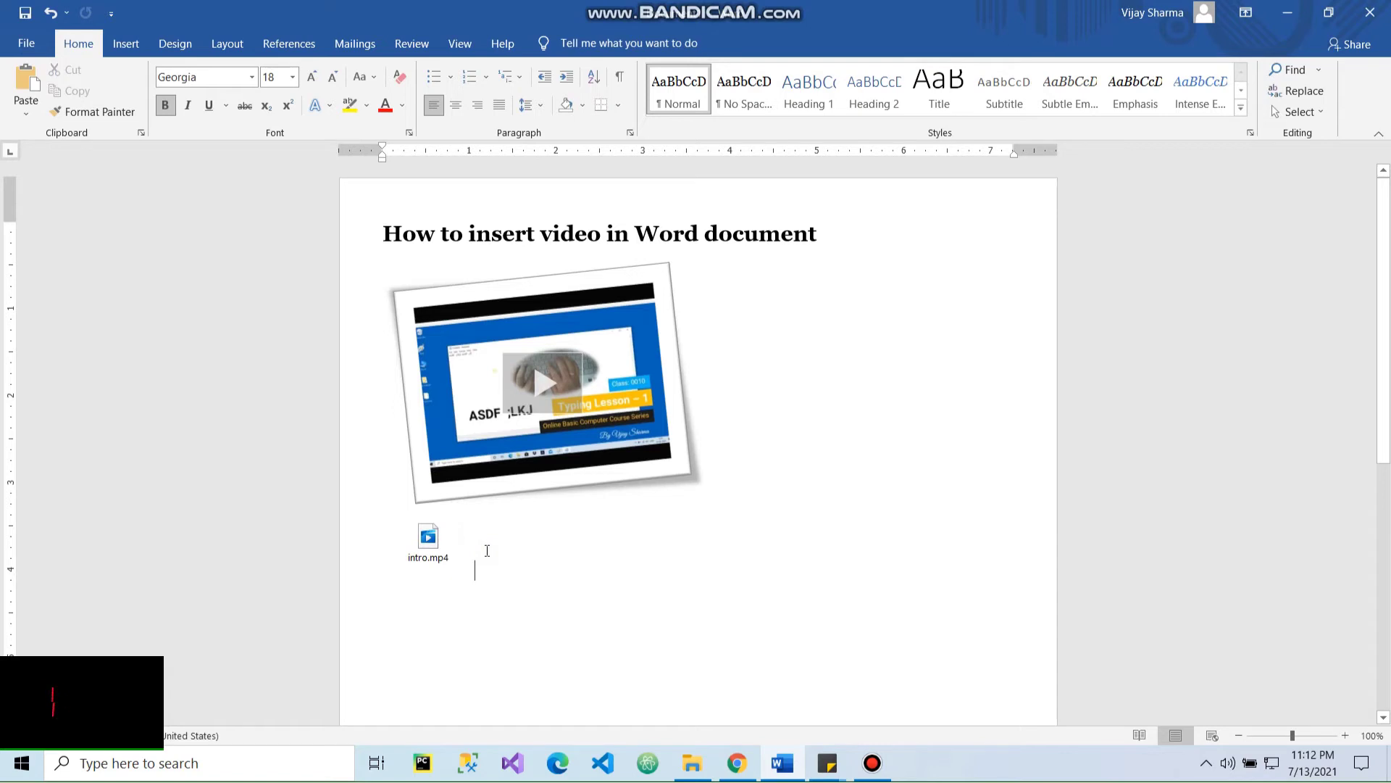
pyautogui.click(425, 550)
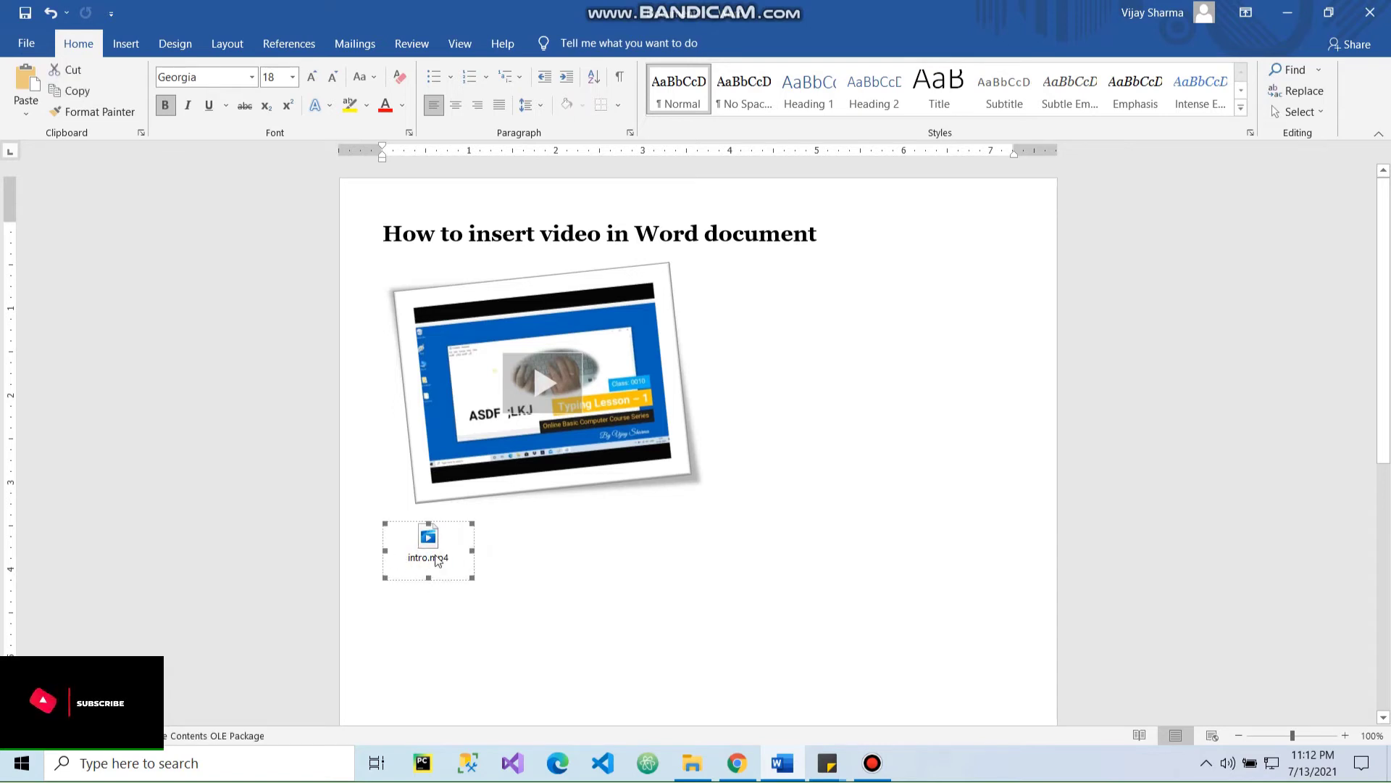
pyautogui.click(540, 564)
pyautogui.click(647, 442)
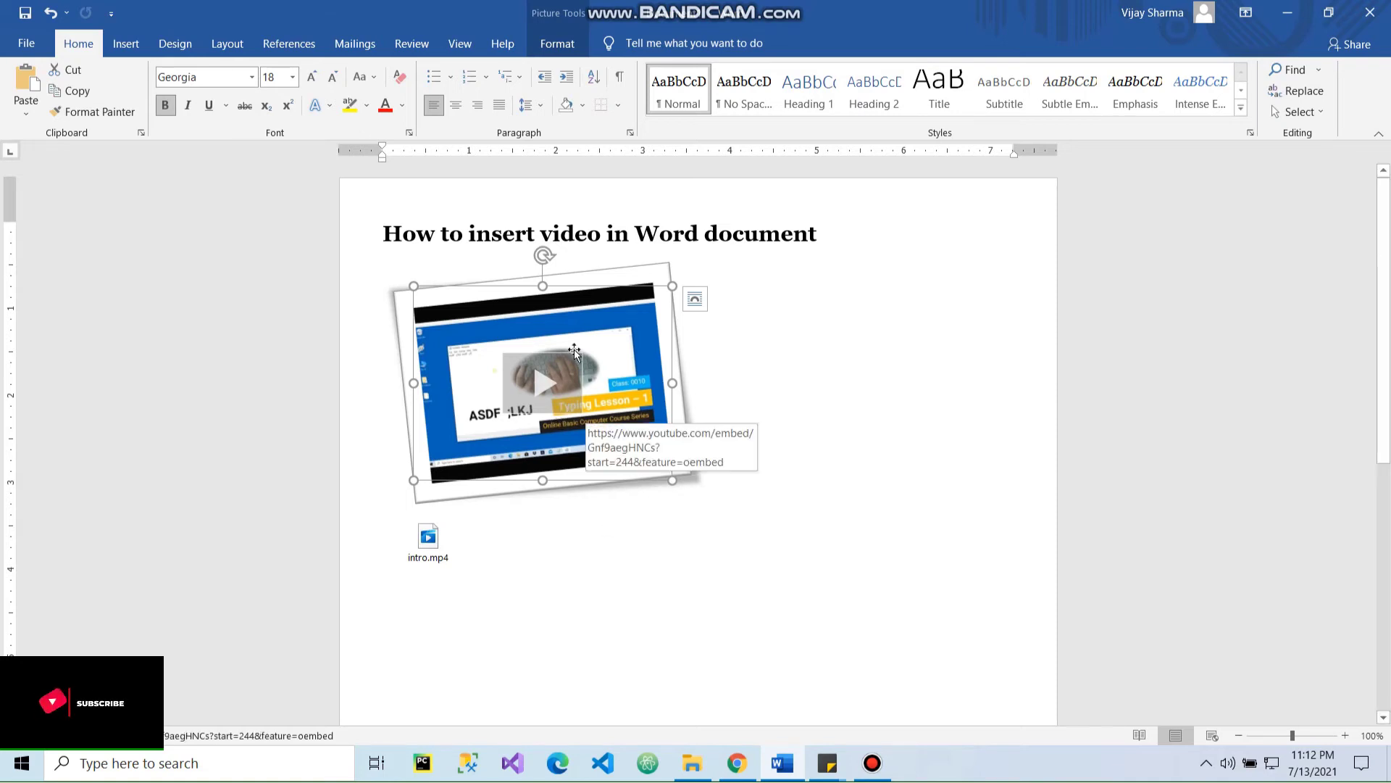
# Delete the intro.mp4 icon and drag the tilted video frame's corner outward to enlarge it.
pyautogui.click(503, 562)
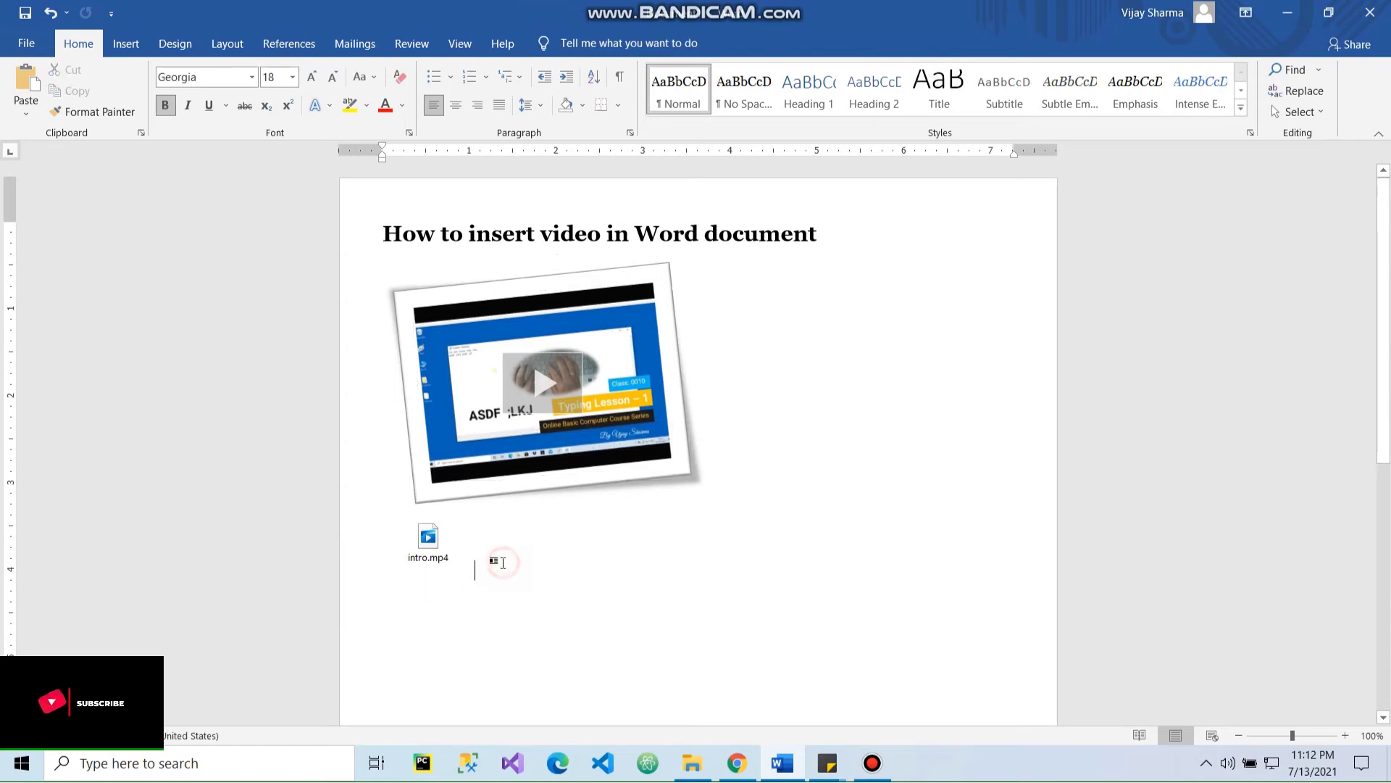
pyautogui.press('BackSpace')
pyautogui.press('BackSpace')
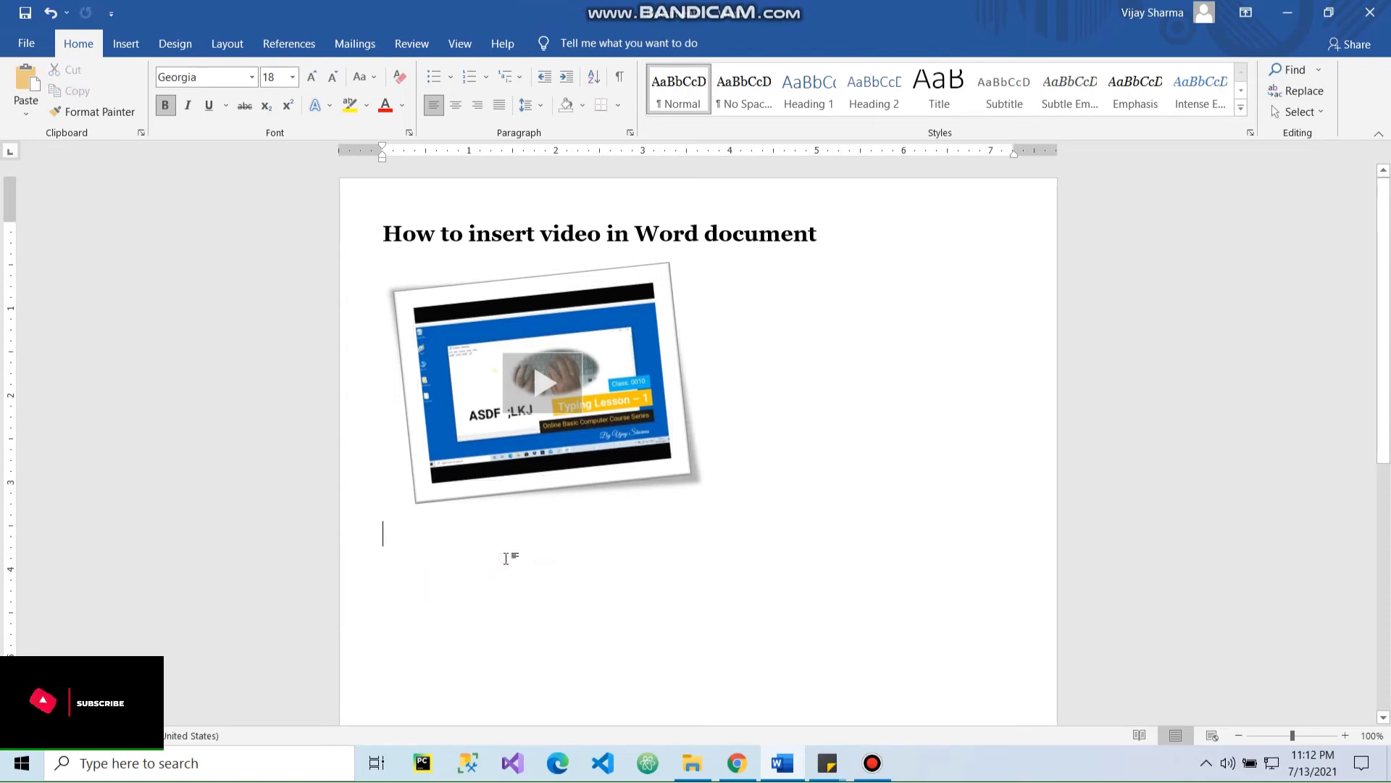
pyautogui.click(504, 433)
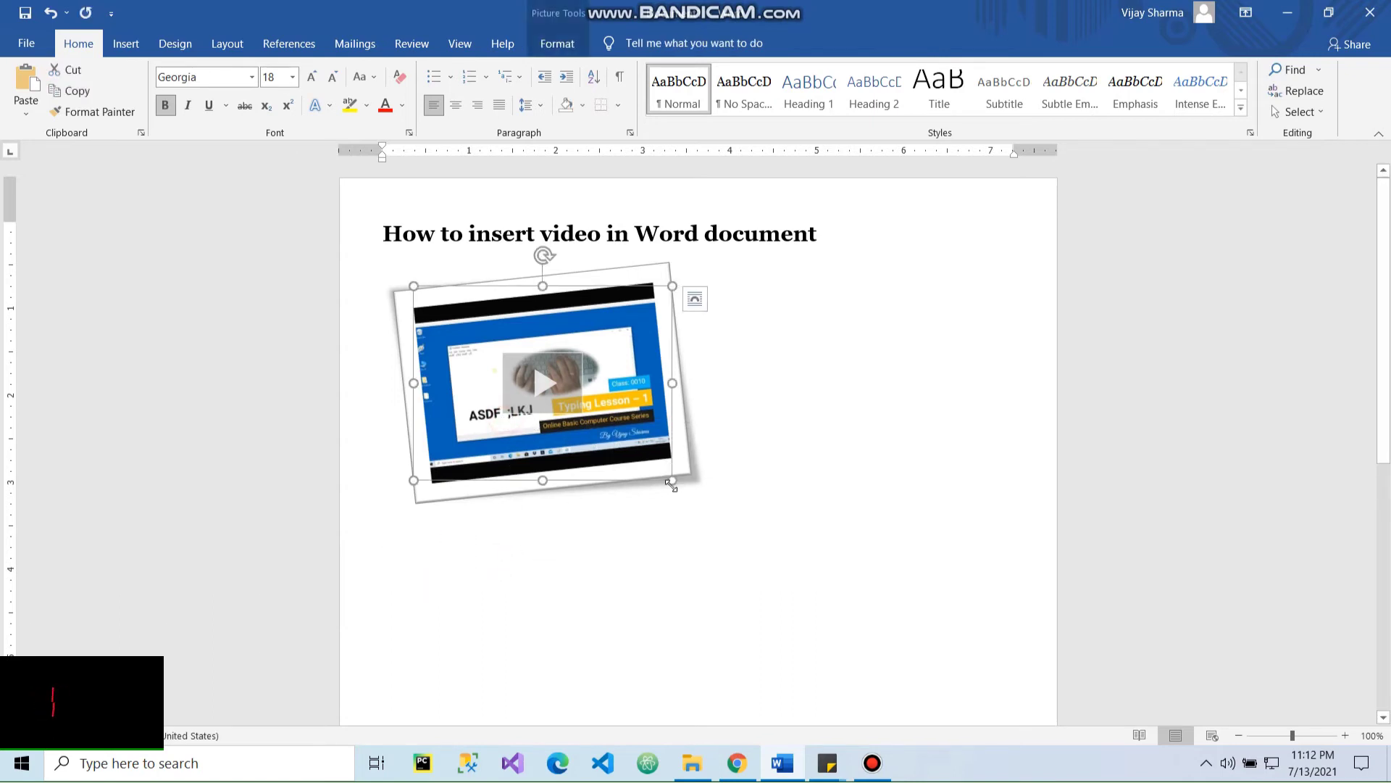
pyautogui.moveTo(672, 484); pyautogui.dragTo(859, 614)
pyautogui.click(917, 558)
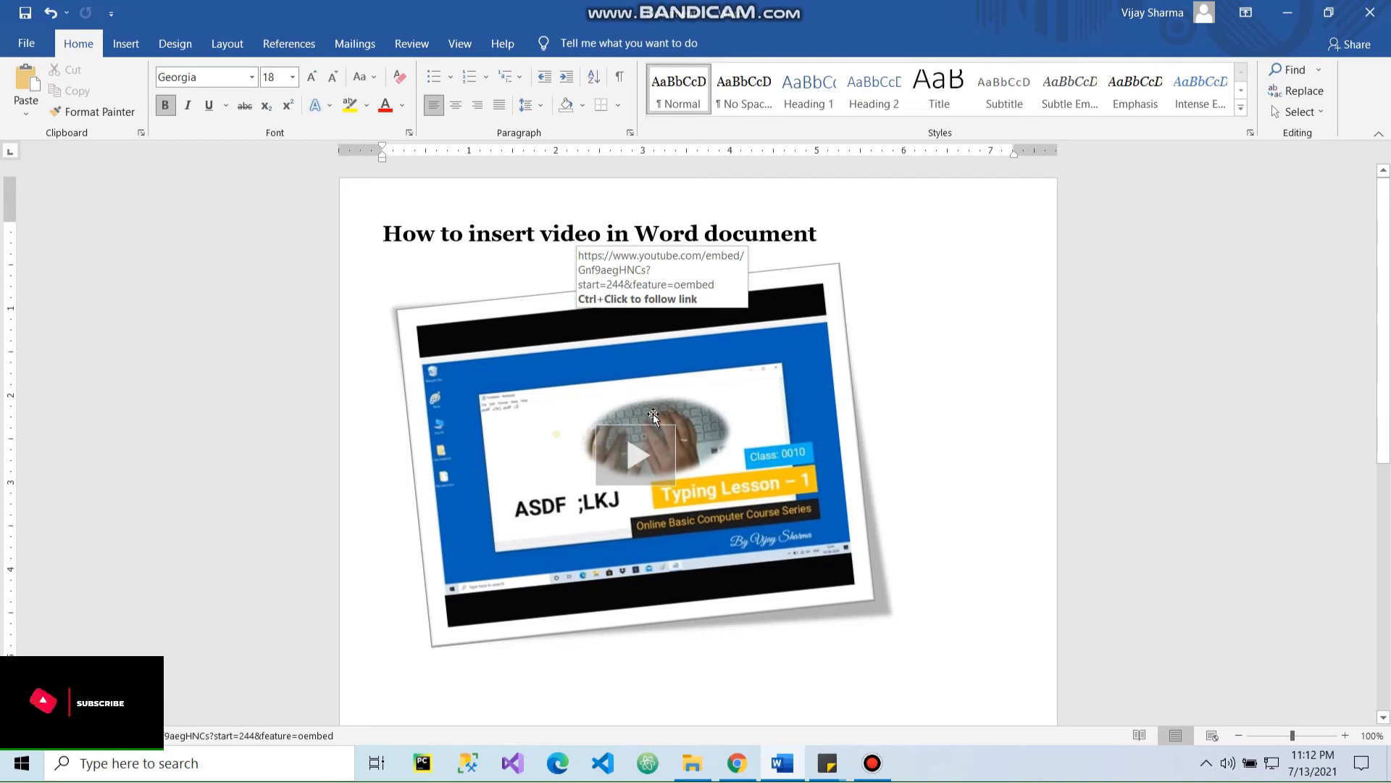
pyautogui.click(631, 338)
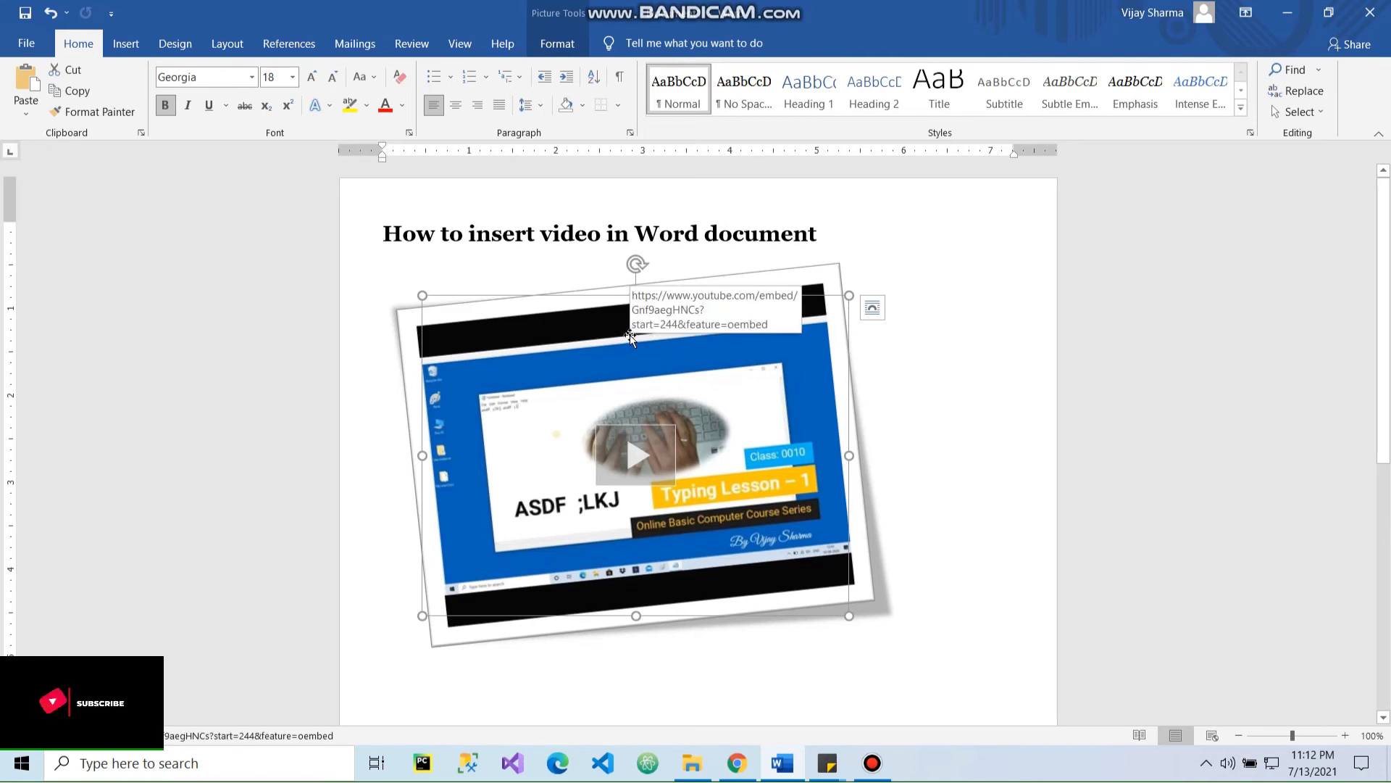
pyautogui.click(919, 398)
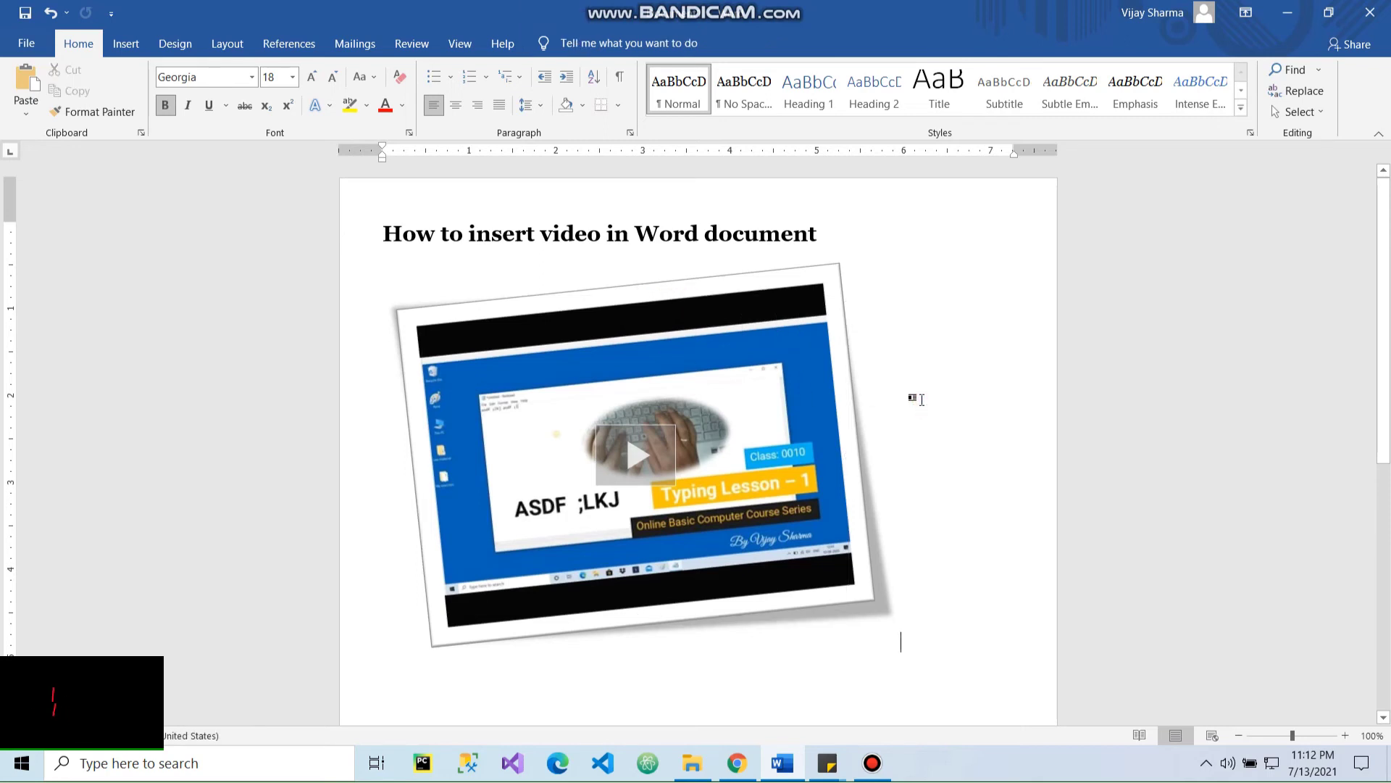
pyautogui.click(789, 390)
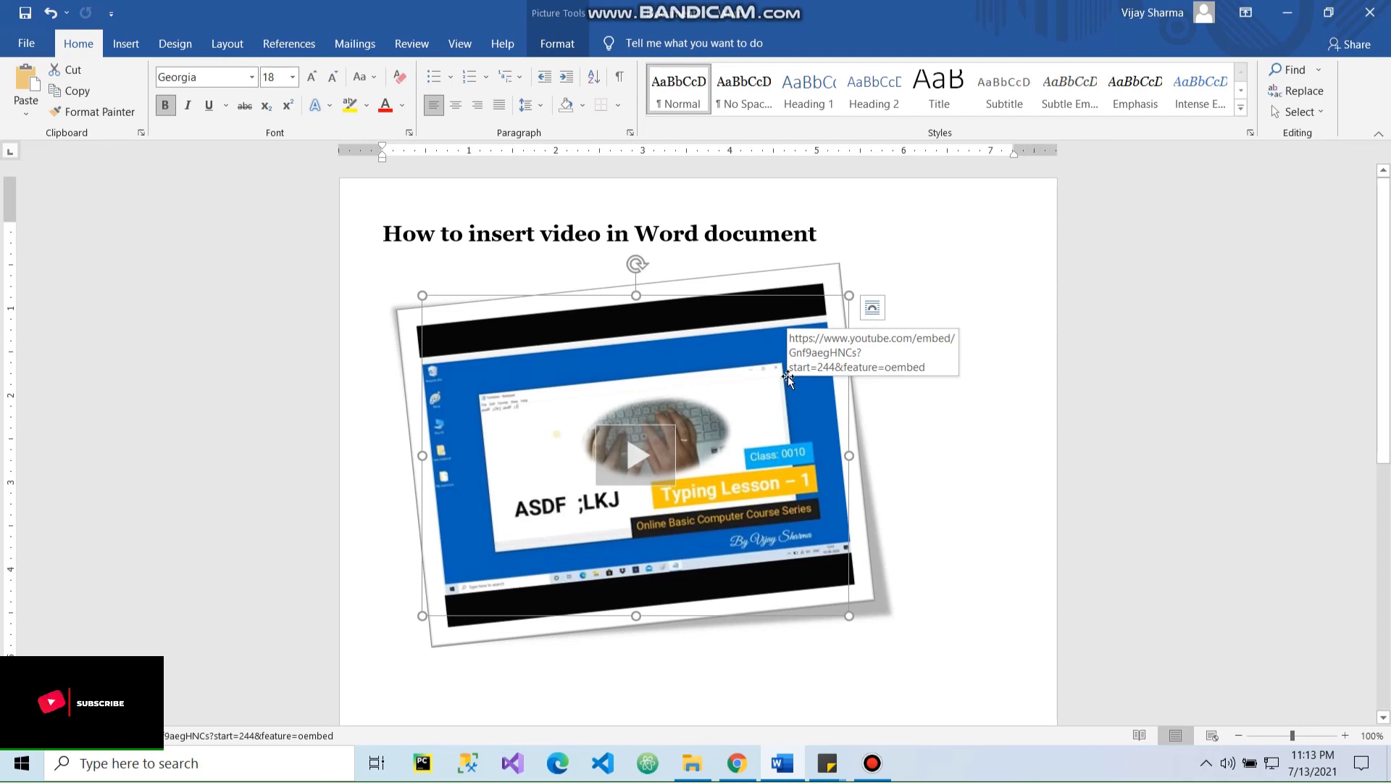
pyautogui.click(909, 498)
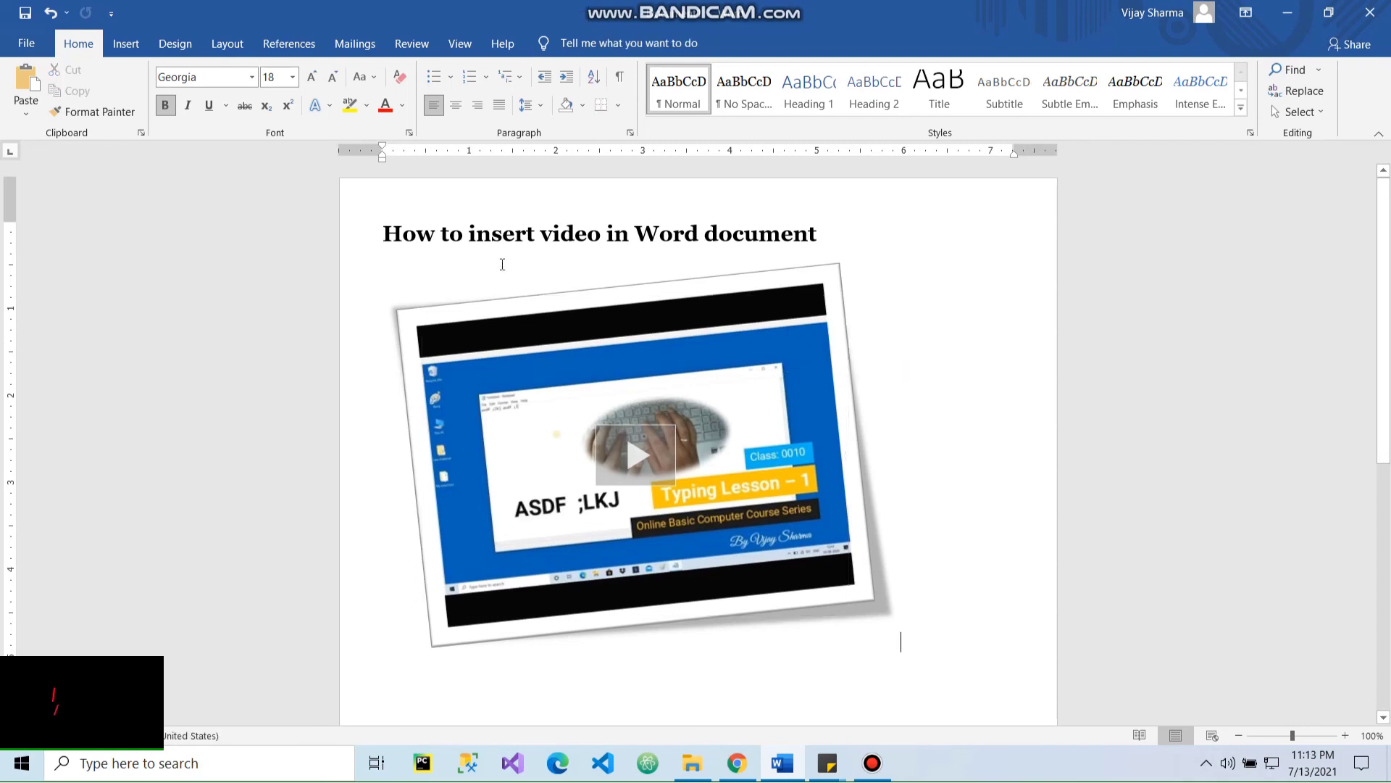
pyautogui.click(348, 239)
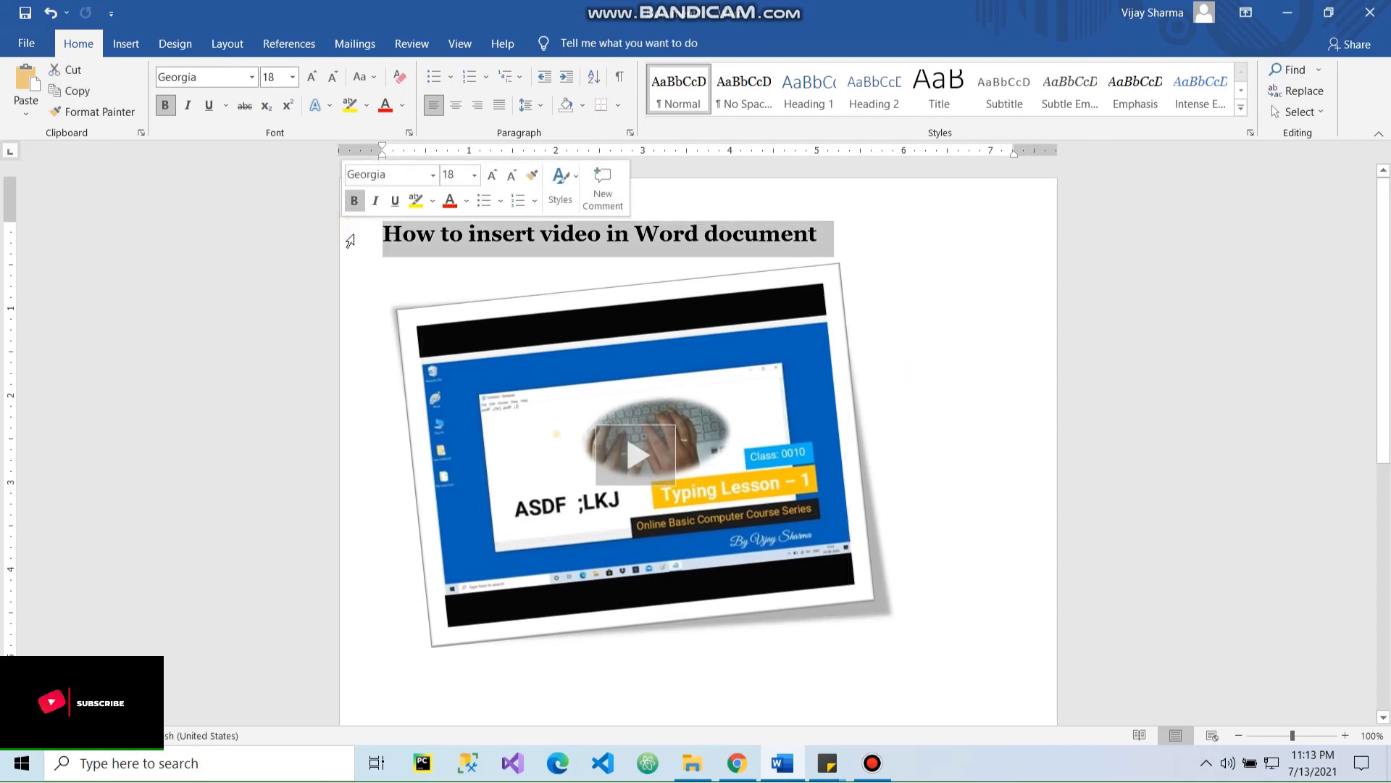
pyautogui.click(917, 432)
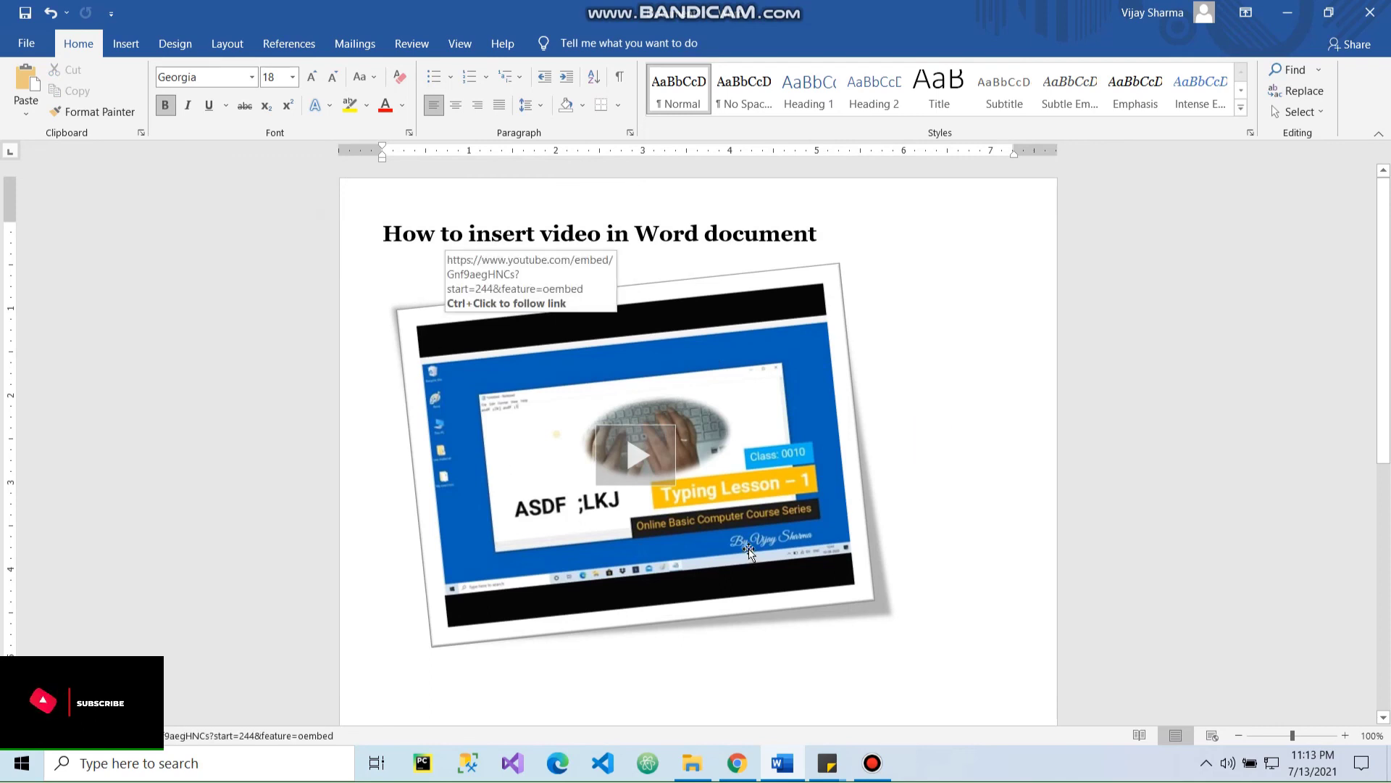